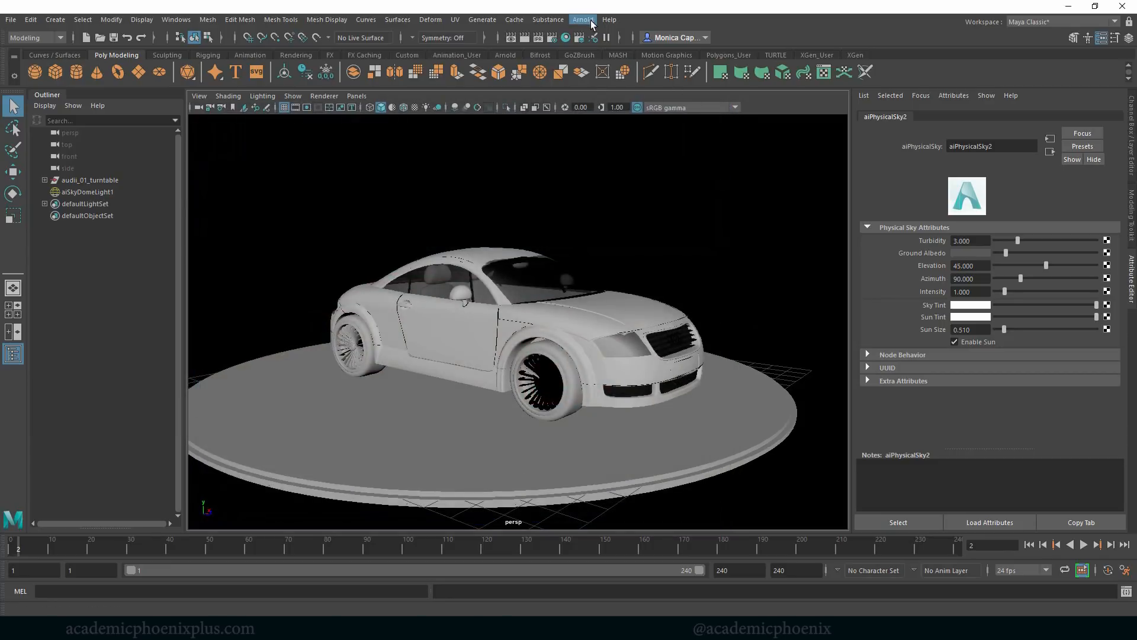
Delete the Arnold physical sky's skydome light from the scene and select the turntable disc under the car
{"action": "left_click", "coordinate": [582, 19]}
{"action": "mouse_move", "coordinate": [631, 79]}
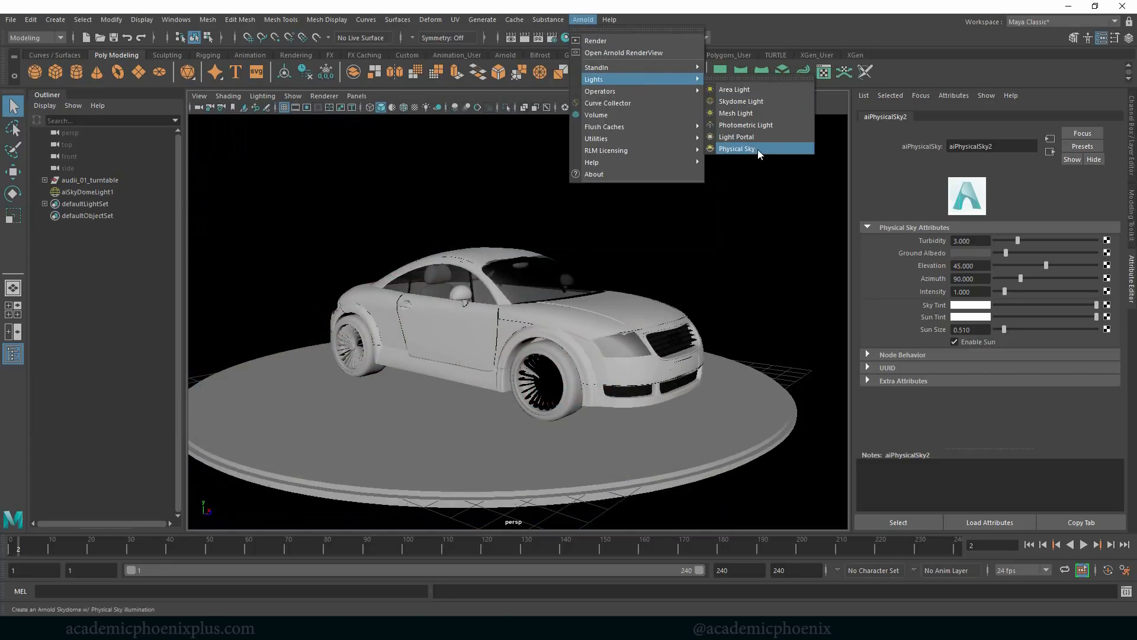
{"action": "left_click", "coordinate": [757, 150]}
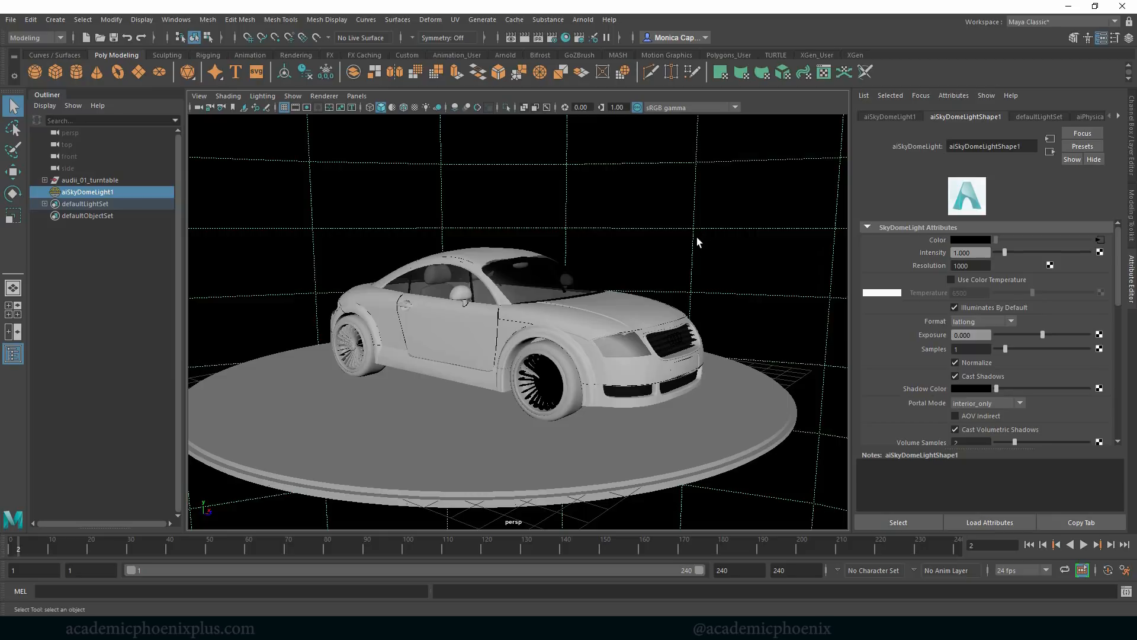
{"action": "key", "text": "Delete"}
{"action": "left_click", "coordinate": [353, 383]}
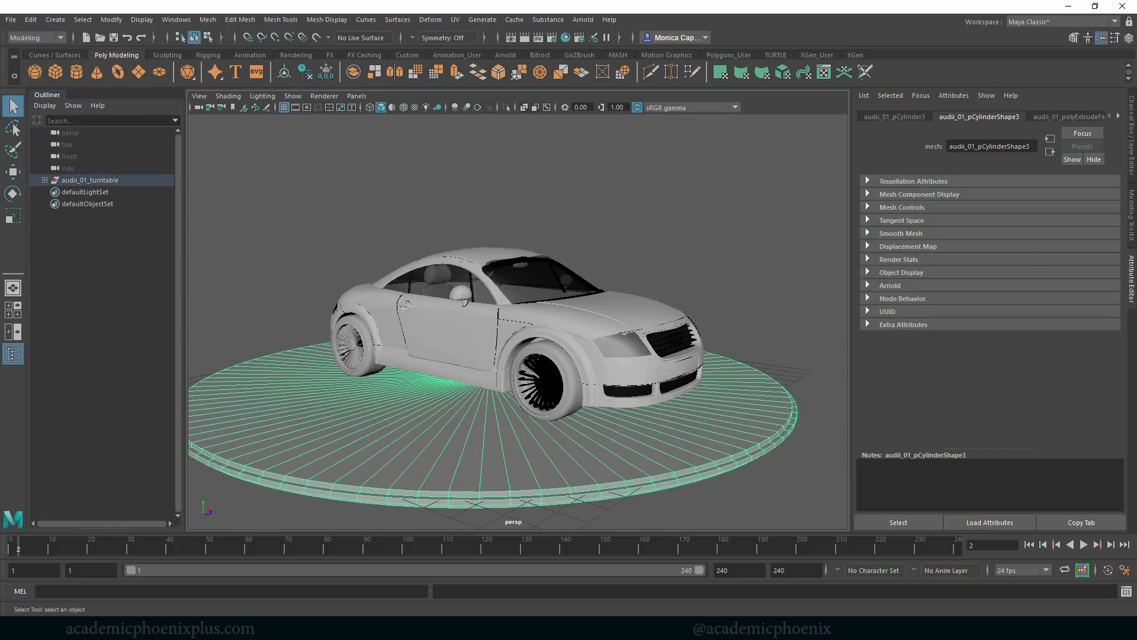
Switch to the browser and examine car studio lighting photos for overhead light panels, side lights and curved backdrops
{"action": "key", "text": "alt+Tab"}
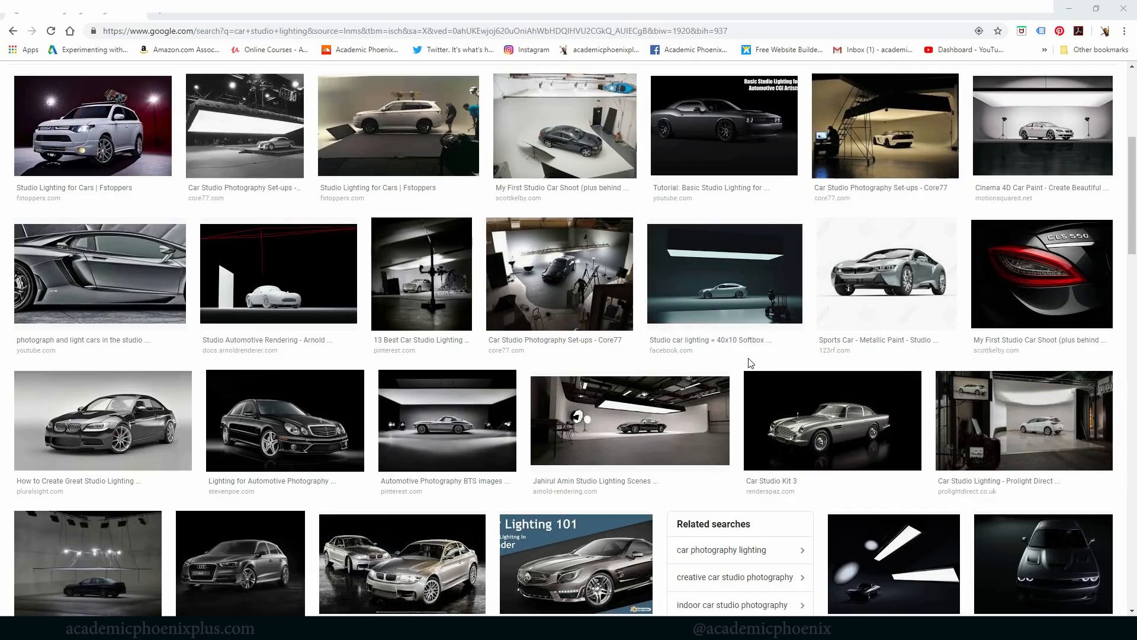
{"action": "left_click", "coordinate": [252, 141]}
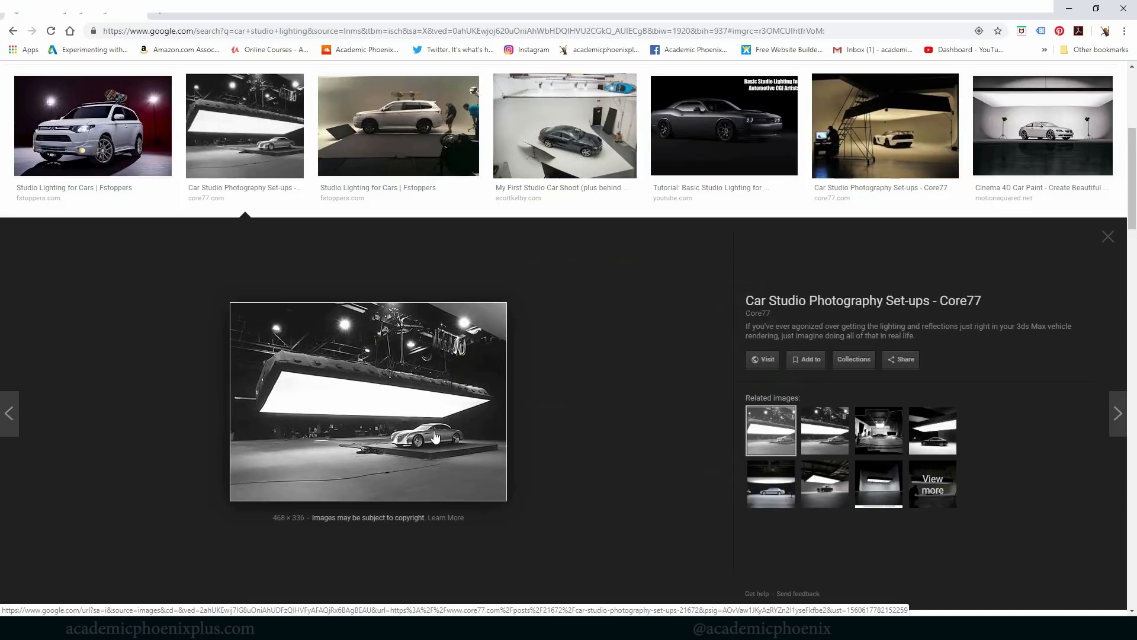
{"action": "left_click", "coordinate": [933, 431]}
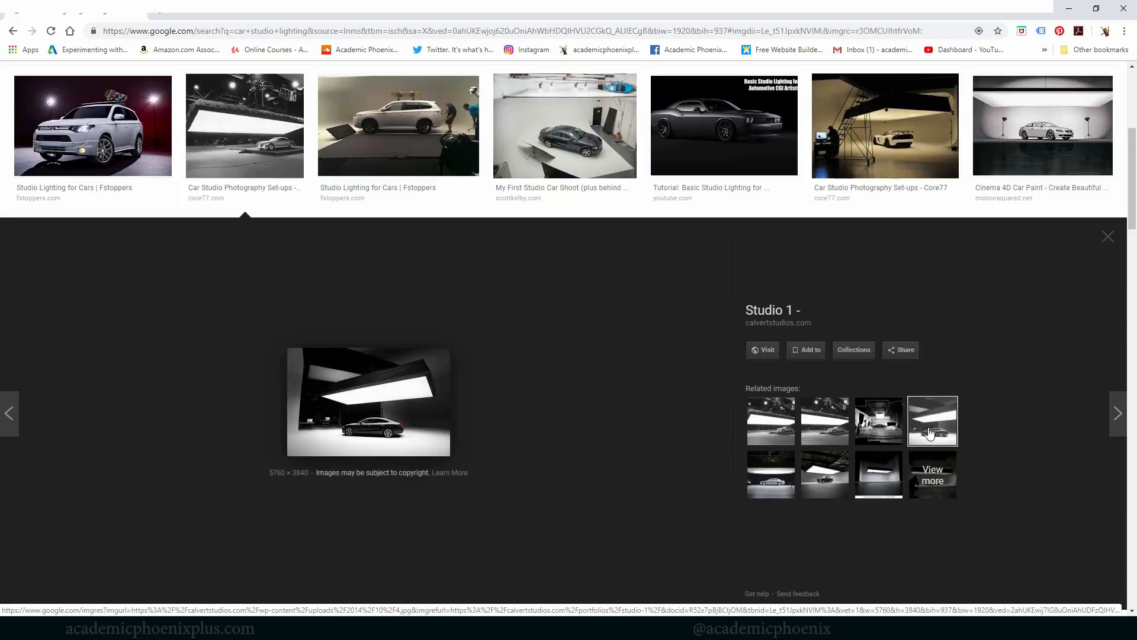
{"action": "left_click", "coordinate": [1061, 142]}
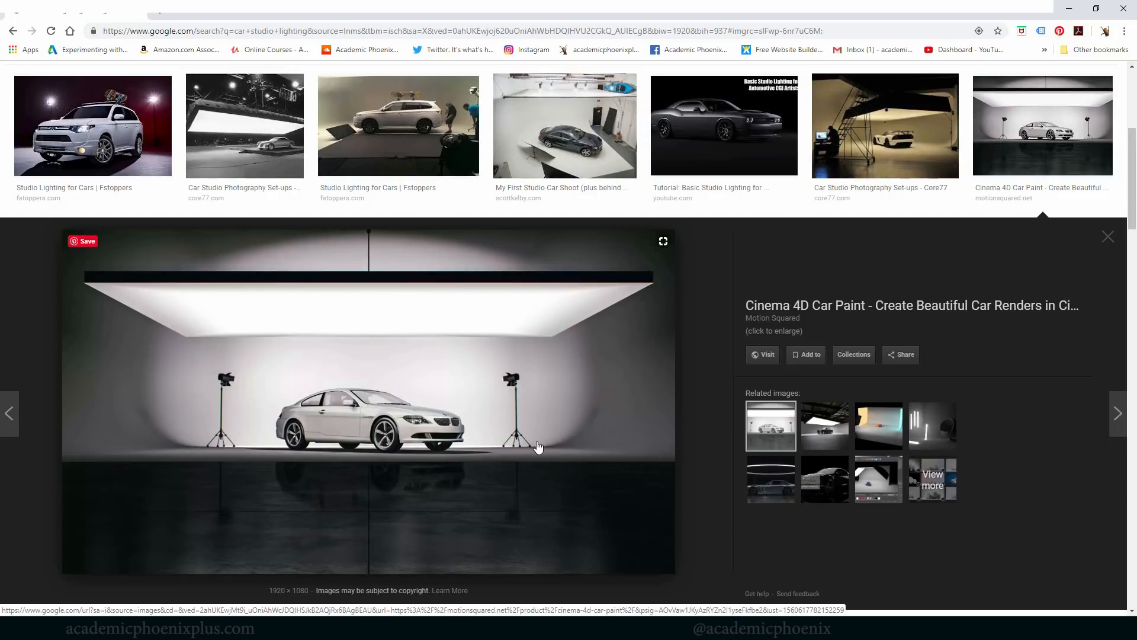
{"action": "left_click", "coordinate": [1108, 237]}
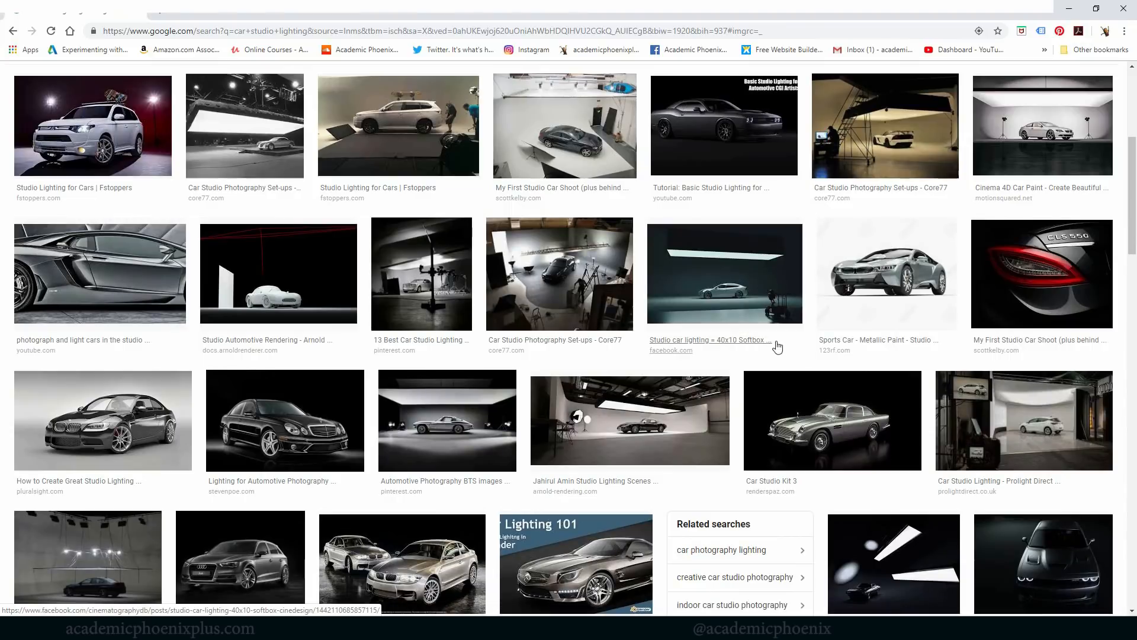
{"action": "left_click", "coordinate": [587, 421]}
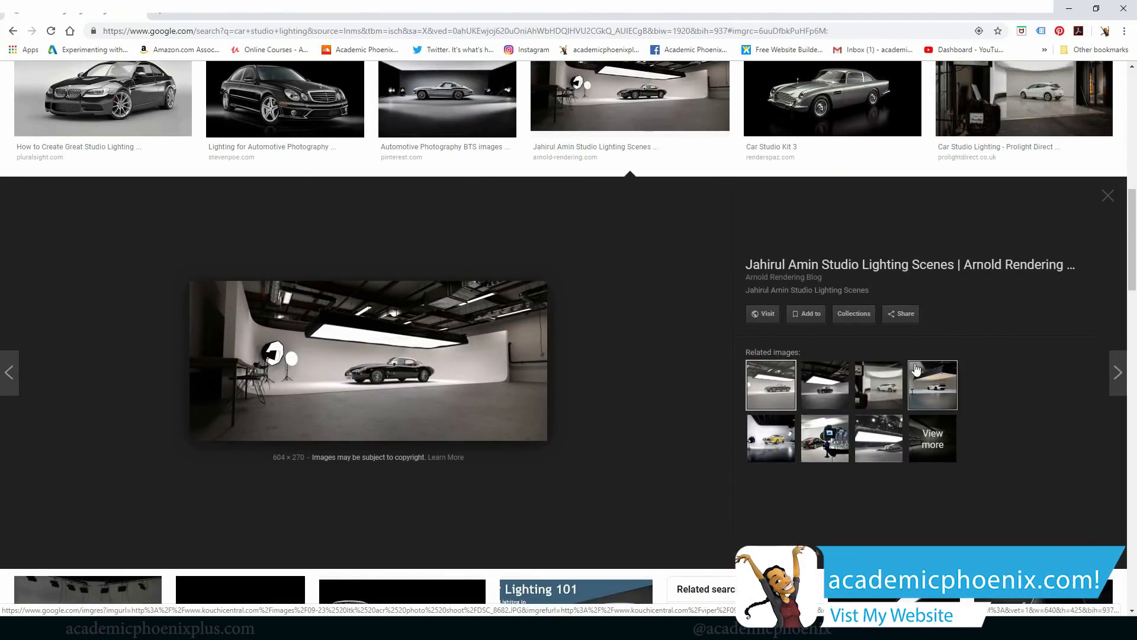
{"action": "left_click", "coordinate": [1112, 200]}
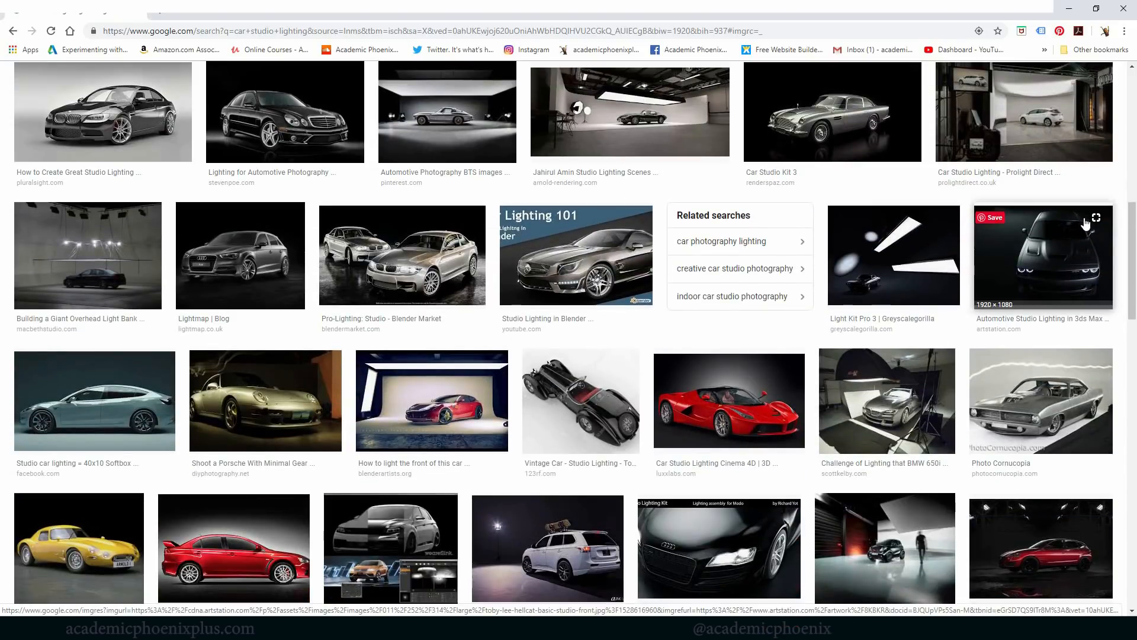
{"action": "left_click", "coordinate": [1066, 13]}
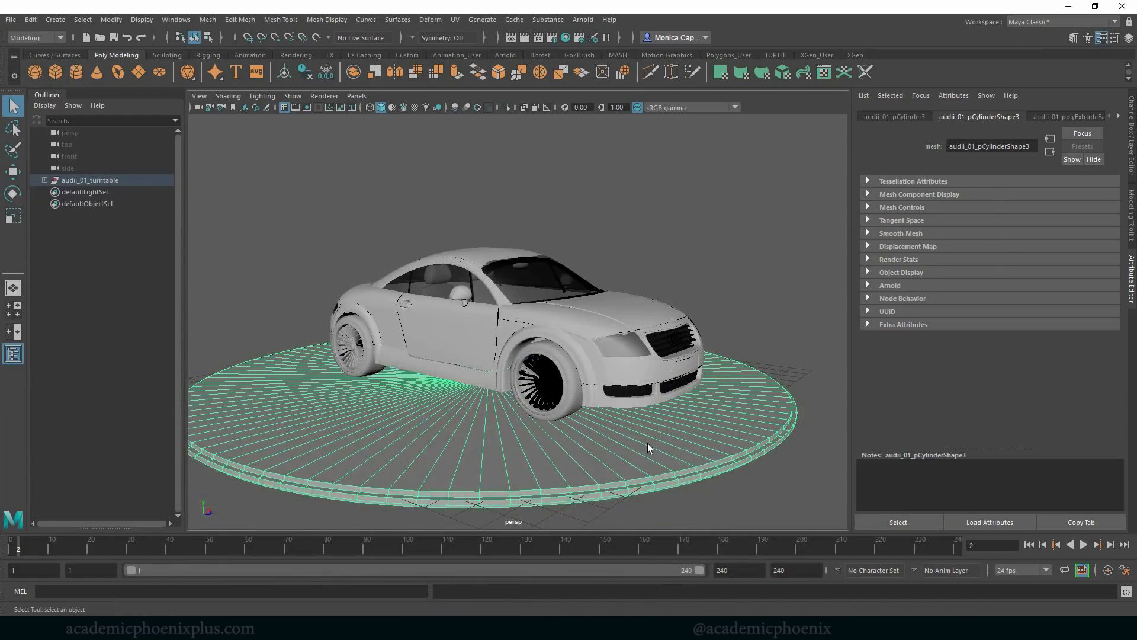
Delete the turntable disc and display the side view with ample space around the car
{"action": "key", "text": "Delete"}
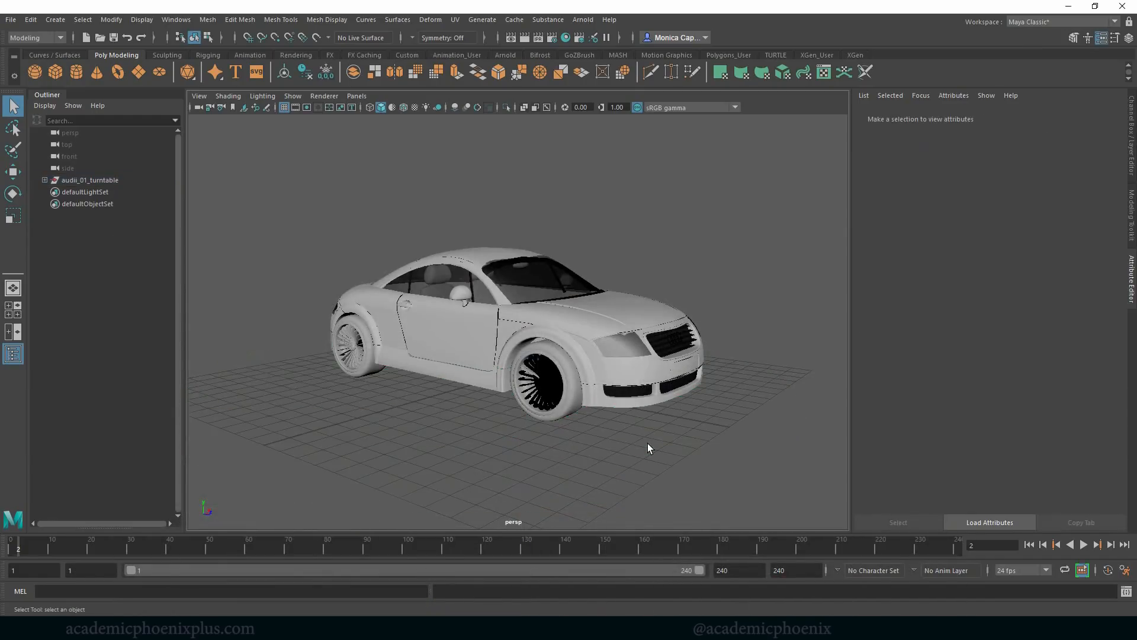
{"action": "key", "text": "space"}
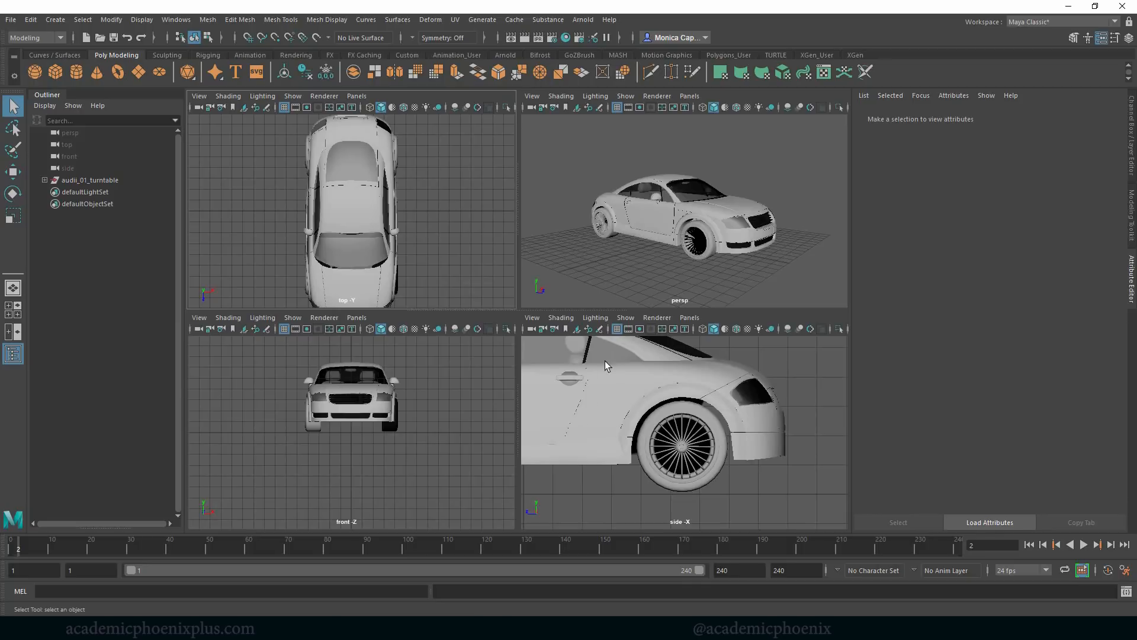
{"action": "key", "text": "space"}
{"action": "scroll", "coordinate": [685, 360], "scroll_direction": "down", "scroll_amount": 5}
Draw an L-shaped EP curve in the side view, running down behind the car, rounding the corner and continuing beneath the wheels
{"action": "left_click", "coordinate": [55, 20]}
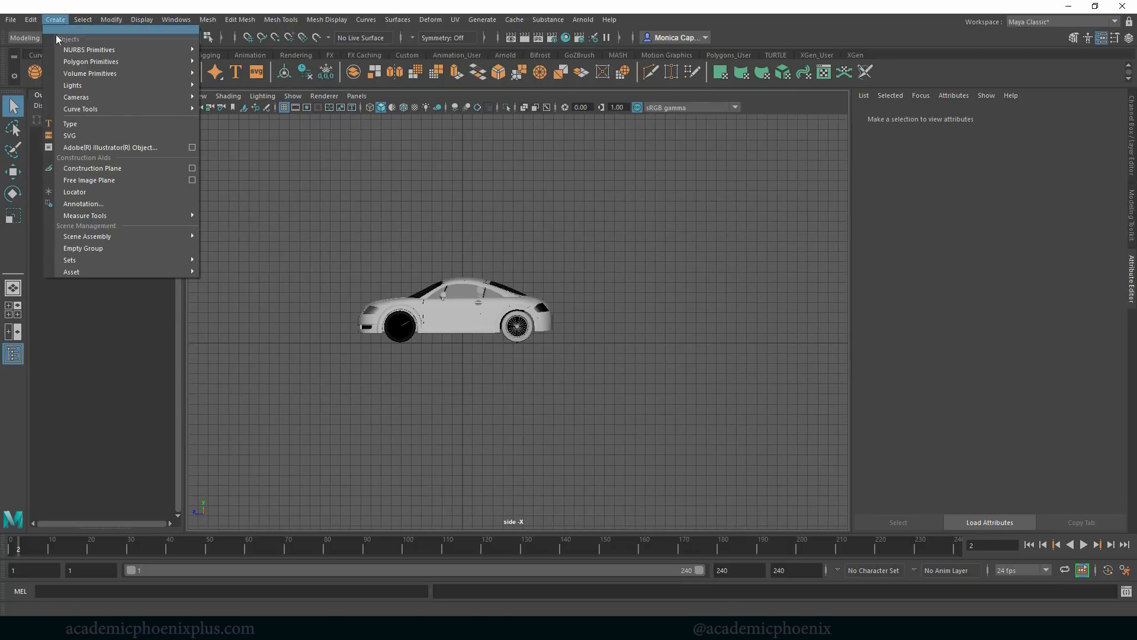
{"action": "mouse_move", "coordinate": [129, 109]}
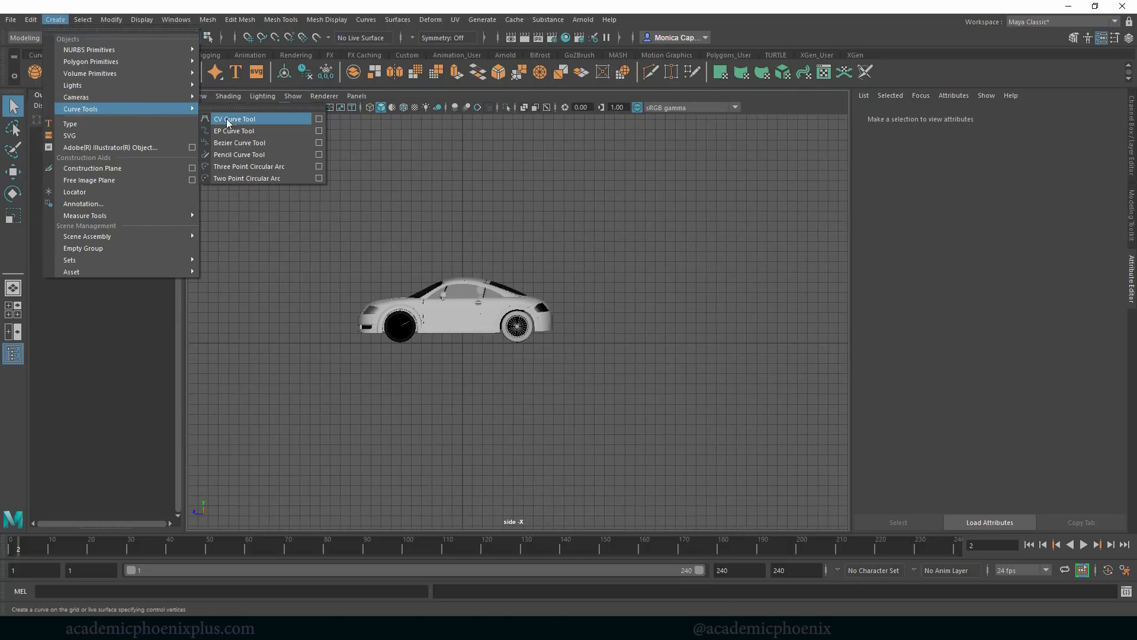
{"action": "left_click", "coordinate": [233, 131]}
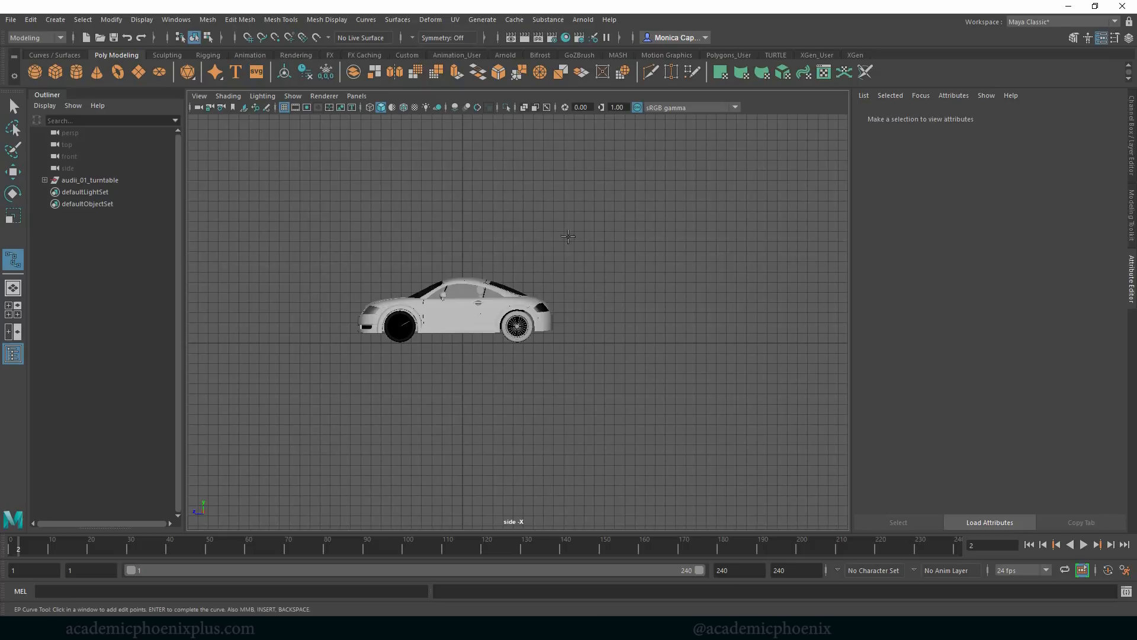
{"action": "left_click", "coordinate": [677, 125]}
{"action": "left_click", "coordinate": [678, 264]}
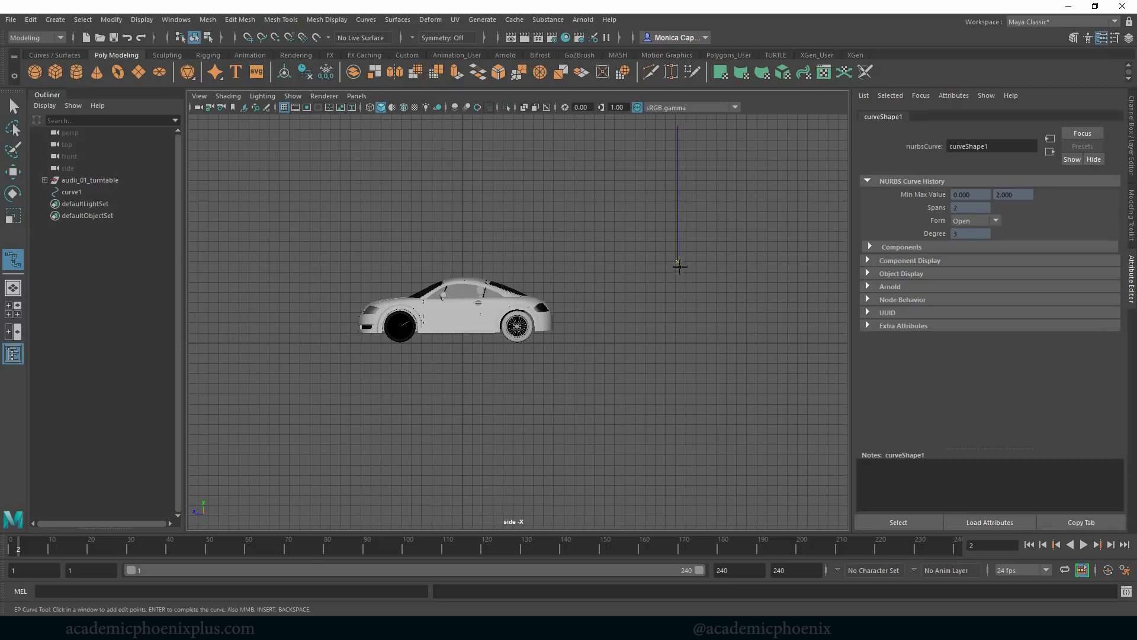
{"action": "left_click", "coordinate": [675, 319]}
{"action": "left_click", "coordinate": [664, 331]}
{"action": "left_click", "coordinate": [643, 339]}
{"action": "left_click", "coordinate": [617, 343]}
{"action": "left_click", "coordinate": [582, 344]}
{"action": "left_click", "coordinate": [521, 344]}
{"action": "left_click", "coordinate": [361, 344]}
{"action": "left_click", "coordinate": [234, 344]}
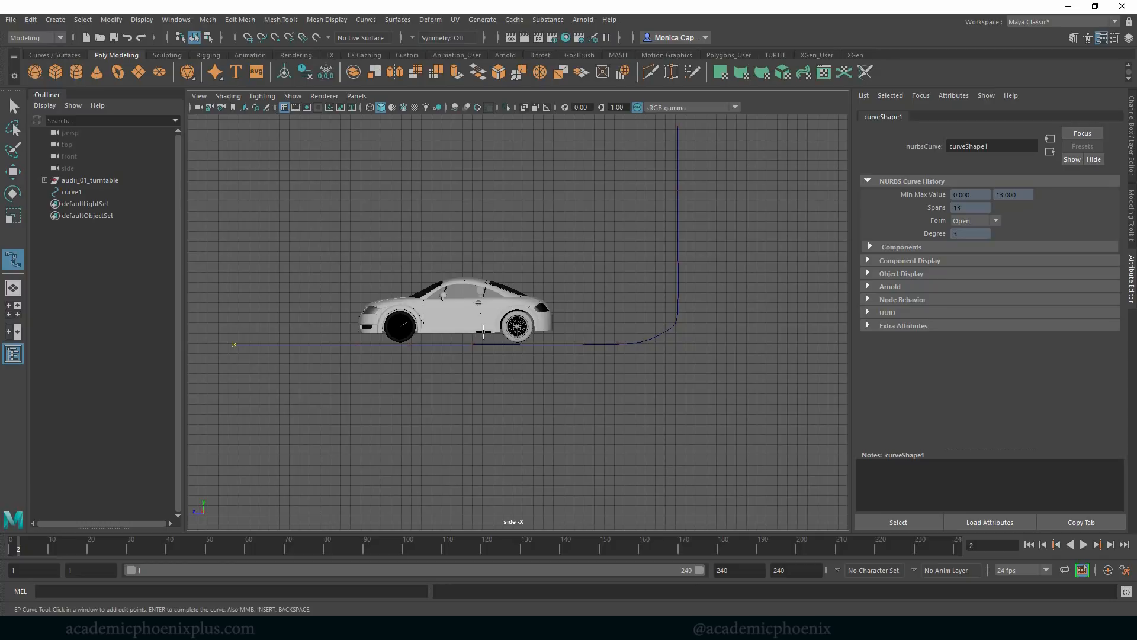
{"action": "key", "text": "q"}
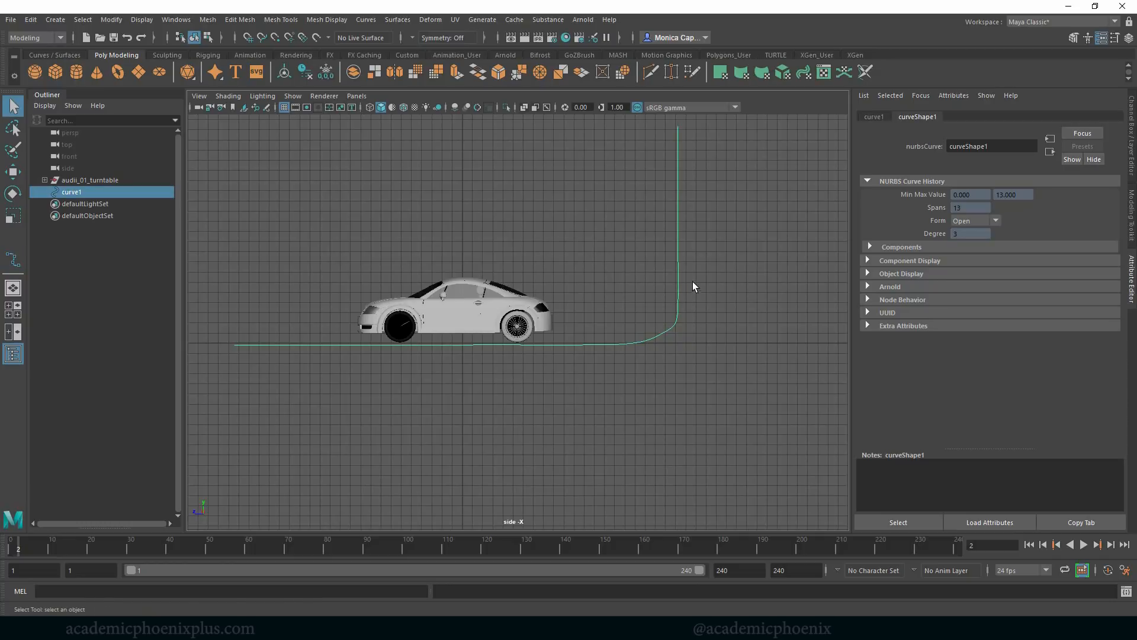
Move the control vertex at the backdrop curve's corner downward to reshape the bend
{"action": "key", "text": "w"}
{"action": "right_click_drag", "start_coordinate": [678, 270], "coordinate": [619, 272]}
{"action": "left_click_drag", "start_coordinate": [666, 331], "coordinate": [666, 340]}
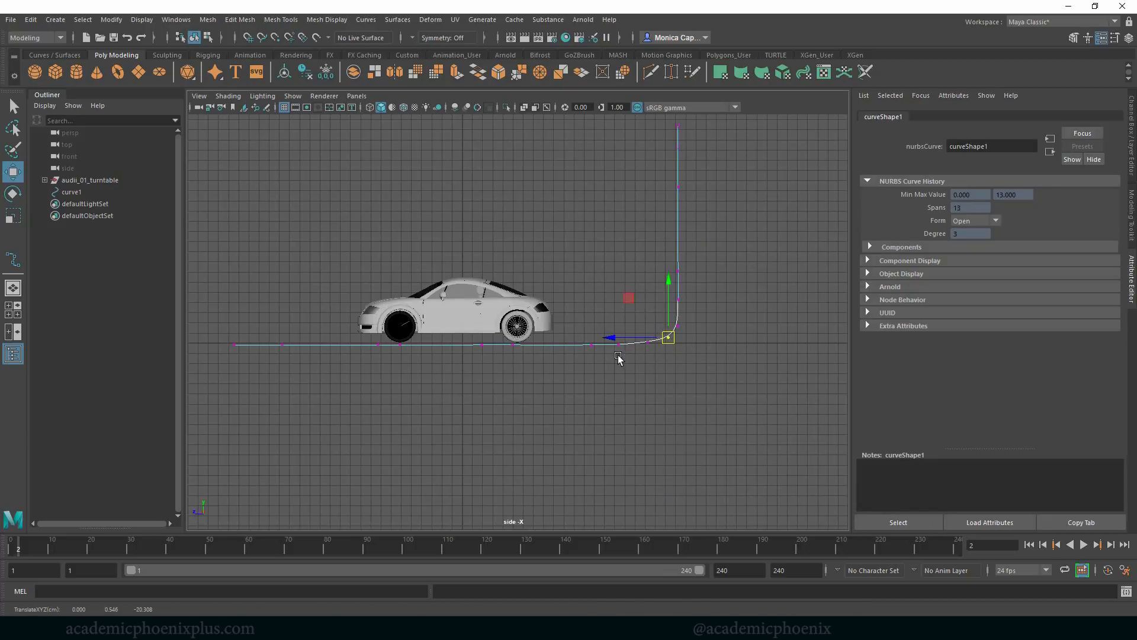
Scale the control vertices along the curve's floor section flat vertically and undo the stray vertex move
{"action": "left_click_drag", "start_coordinate": [231, 315], "coordinate": [553, 376]}
{"action": "key", "text": "r"}
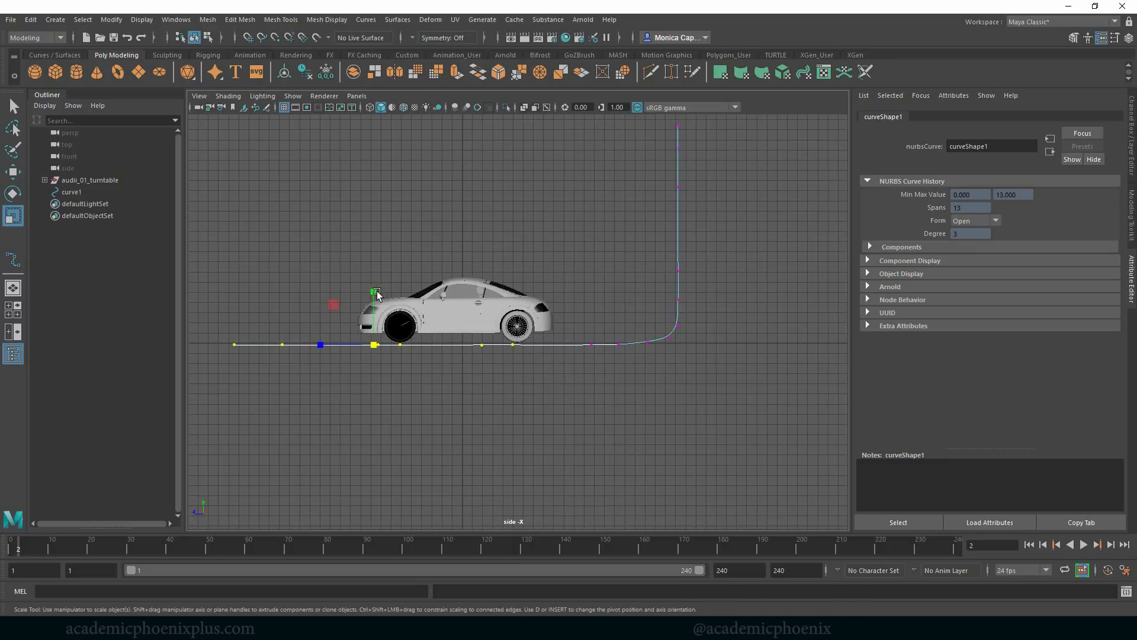
{"action": "mouse_move", "coordinate": [374, 290]}
{"action": "left_mouse_down"}
{"action": "mouse_move", "coordinate": [374, 313]}
{"action": "mouse_move", "coordinate": [376, 296]}
{"action": "left_mouse_up"}
{"action": "key", "text": "w"}
{"action": "key", "text": "ctrl+z"}
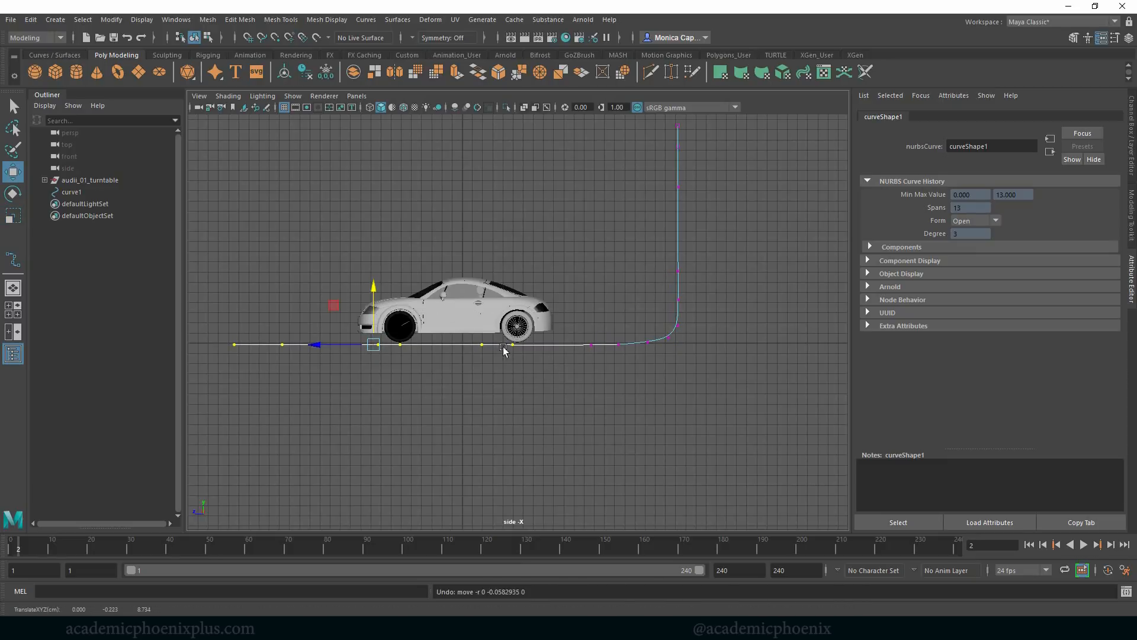
Scale the wall section's control vertices horizontally to straighten it, and flatten the floor section's vertices vertically
{"action": "left_click_drag", "start_coordinate": [666, 243], "coordinate": [691, 279]}
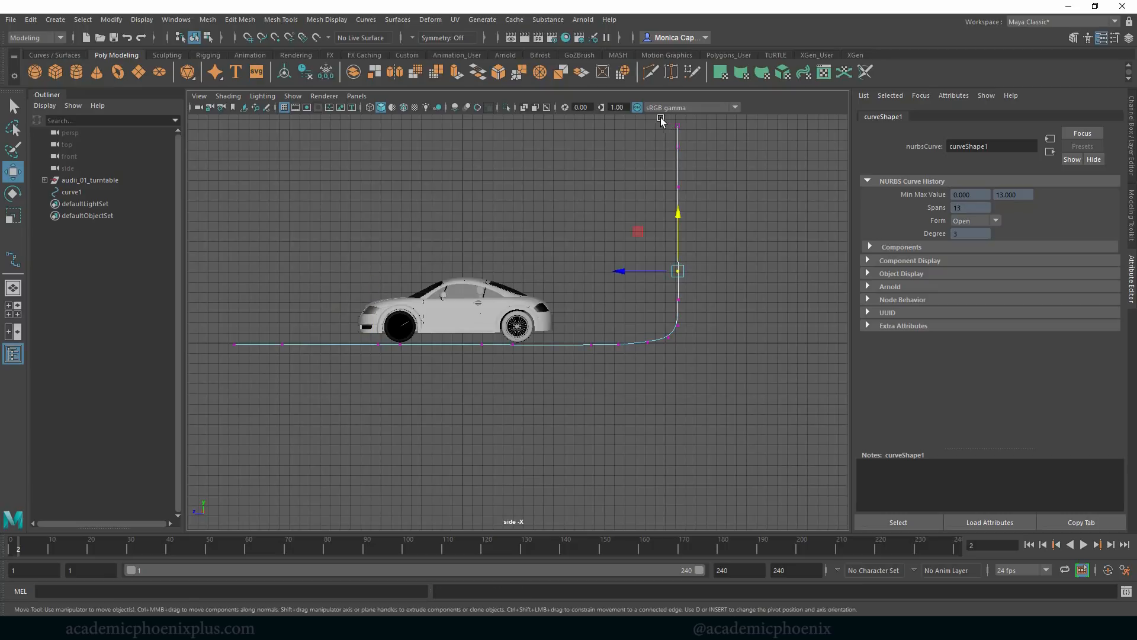
{"action": "left_click_drag", "start_coordinate": [661, 121], "coordinate": [723, 314]}
{"action": "key", "text": "r"}
{"action": "left_click_drag", "start_coordinate": [625, 214], "coordinate": [685, 213]}
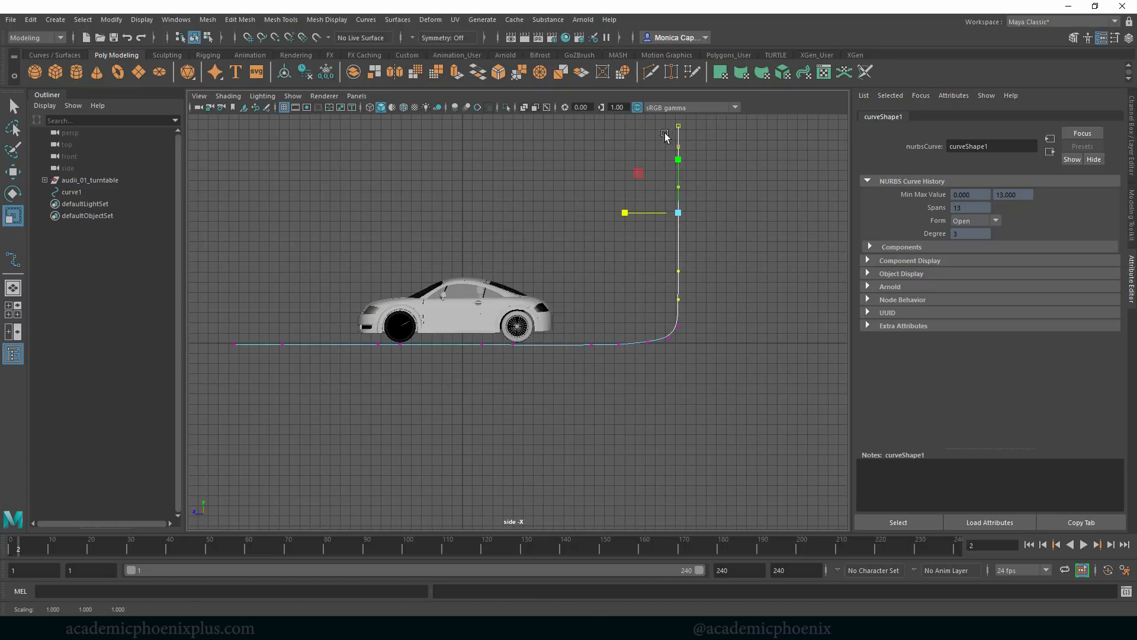
{"action": "left_click_drag", "start_coordinate": [203, 316], "coordinate": [613, 382]}
{"action": "left_click", "coordinate": [413, 291]}
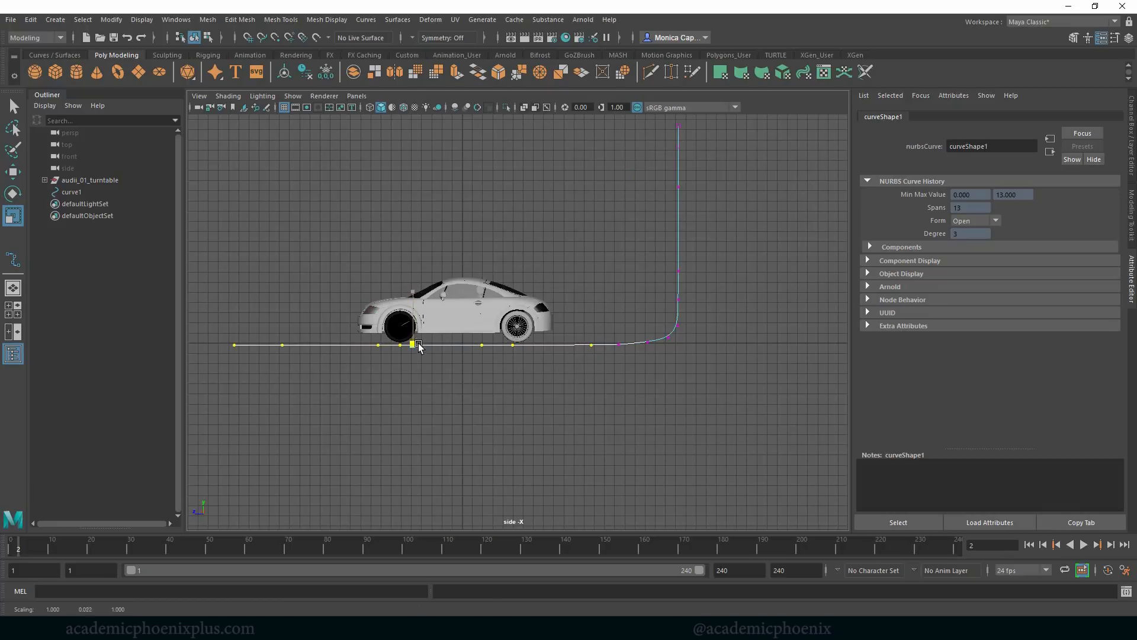
Move the corner control vertex outward to round the curve's bend, and return to object selection
{"action": "left_click", "coordinate": [648, 344]}
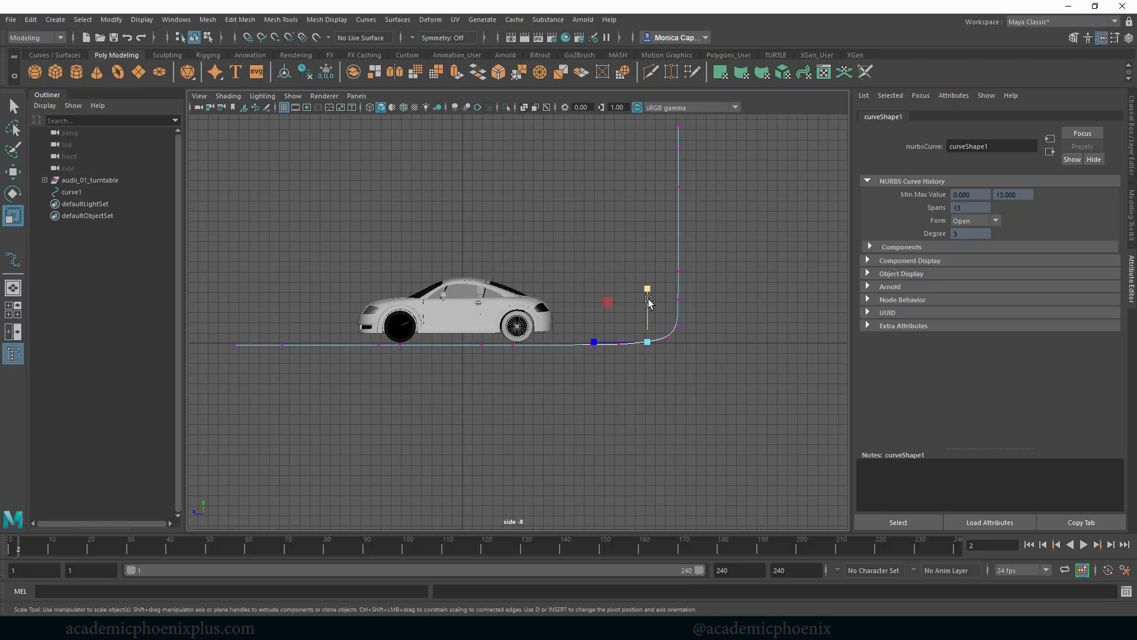
{"action": "key", "text": "w"}
{"action": "left_click_drag", "start_coordinate": [647, 344], "coordinate": [669, 336]}
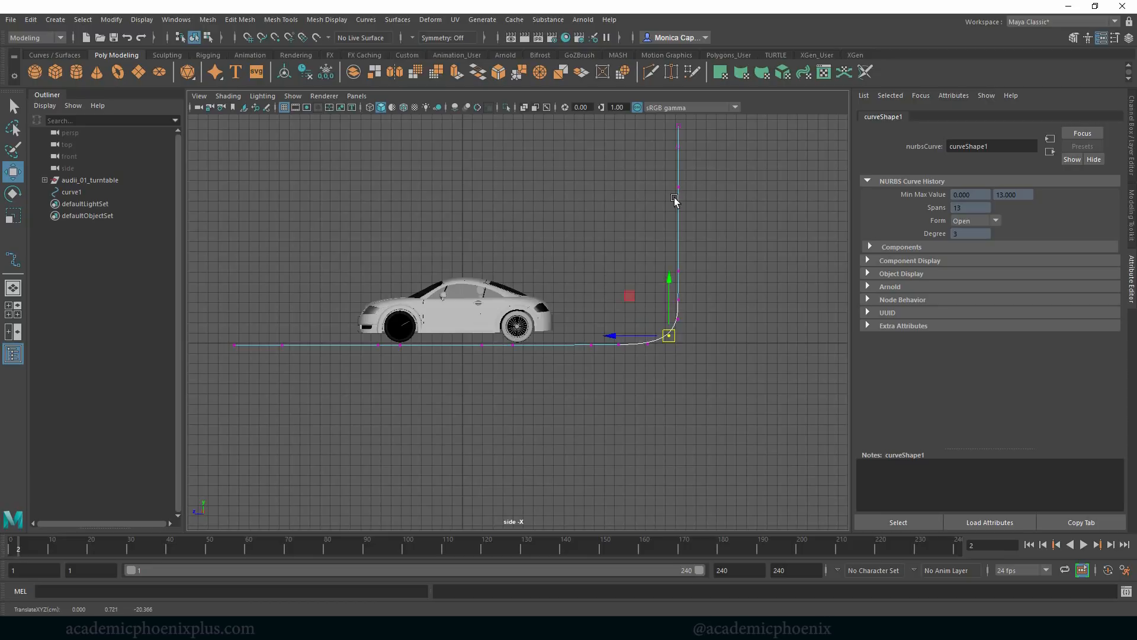
{"action": "right_click_drag", "start_coordinate": [675, 201], "coordinate": [734, 181]}
In the perspective view, duplicate the backdrop curve and place the two curves on opposite sides of the car
{"action": "key", "text": "space"}
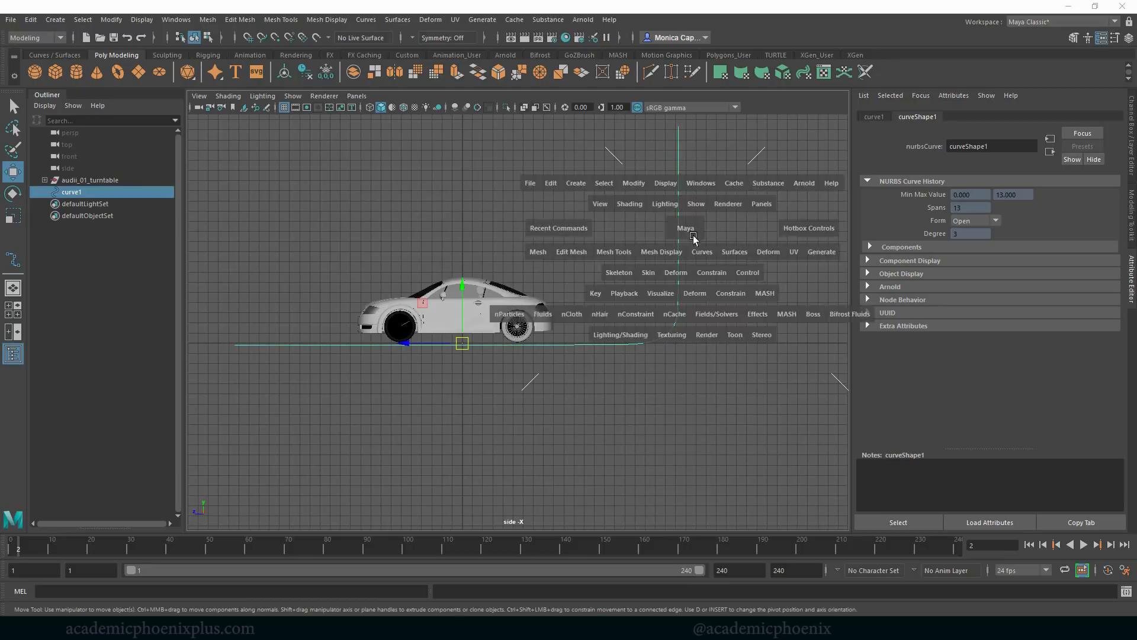
{"action": "key", "text": "space"}
{"action": "right_click_drag", "start_coordinate": [747, 240], "coordinate": [540, 241], "text": "alt"}
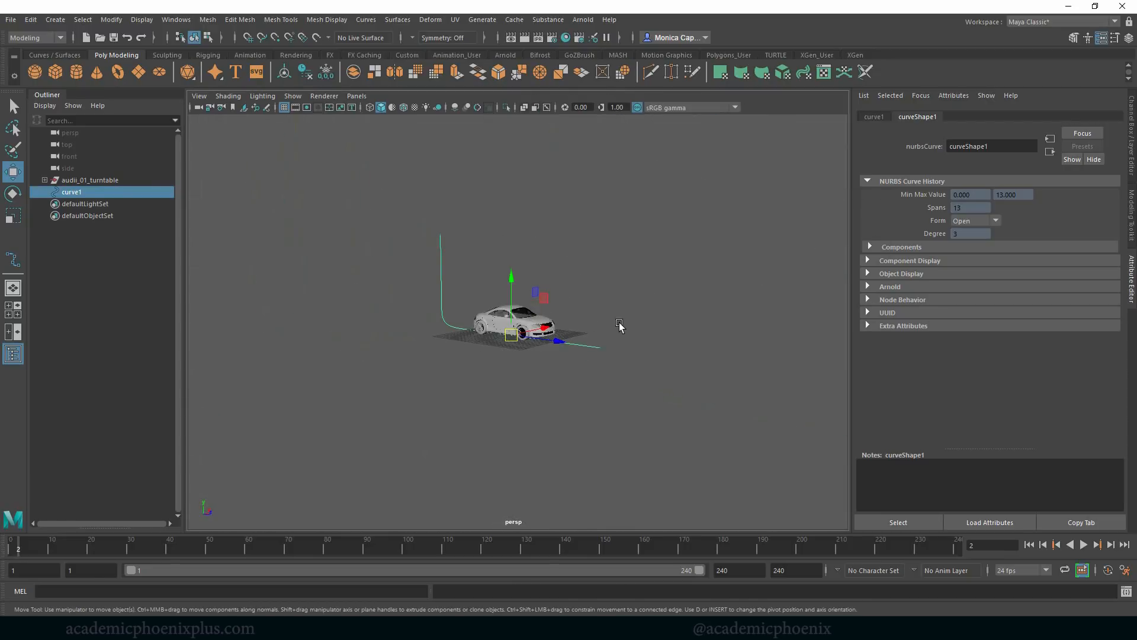
{"action": "left_click_drag", "start_coordinate": [543, 327], "coordinate": [449, 346]}
{"action": "key", "text": "ctrl+d"}
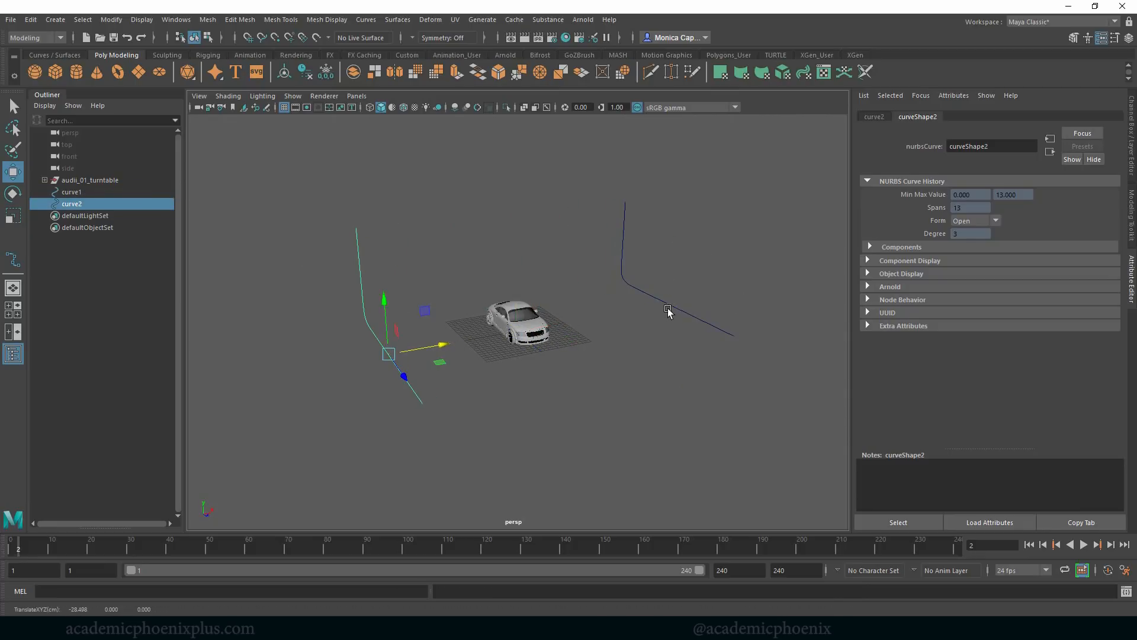
Loft a surface between the two curves to form the studio backdrop
{"action": "left_click", "coordinate": [668, 312], "text": "shift"}
{"action": "left_click", "coordinate": [56, 55]}
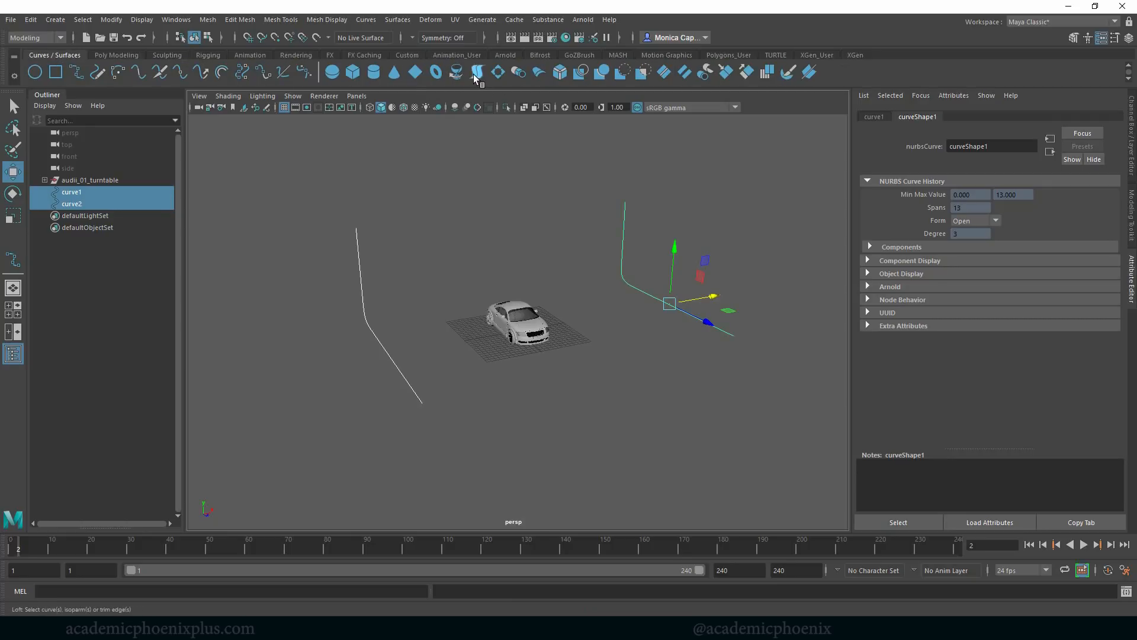
{"action": "left_click", "coordinate": [732, 242]}
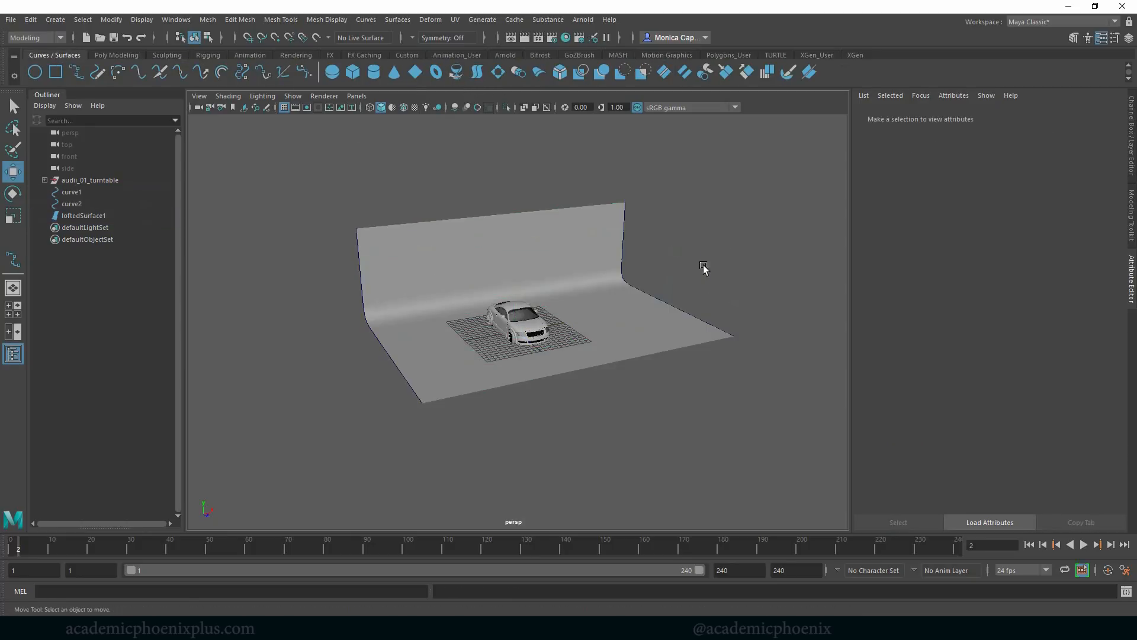
Rotate the lofted backdrop surface about the vertical axis so its wall stands behind the car's side, and deselect it
{"action": "left_click_drag", "start_coordinate": [702, 265], "coordinate": [612, 258], "text": "alt"}
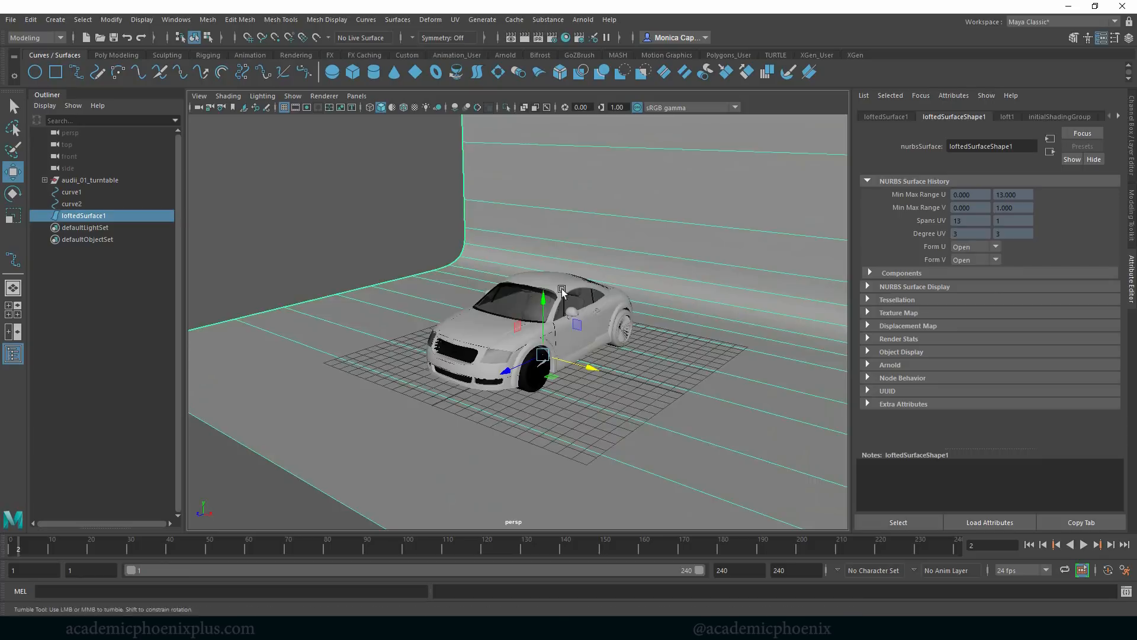
{"action": "left_click_drag", "start_coordinate": [527, 290], "coordinate": [594, 249], "text": "alt"}
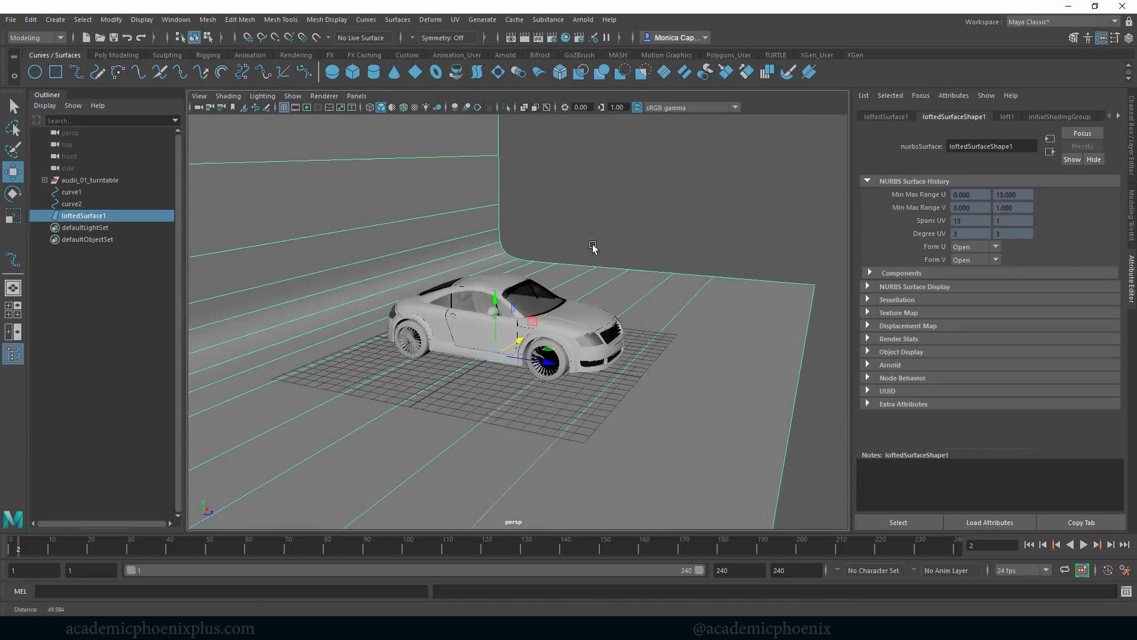
{"action": "right_click_drag", "start_coordinate": [594, 249], "coordinate": [464, 376], "text": "alt"}
{"action": "key", "text": "e"}
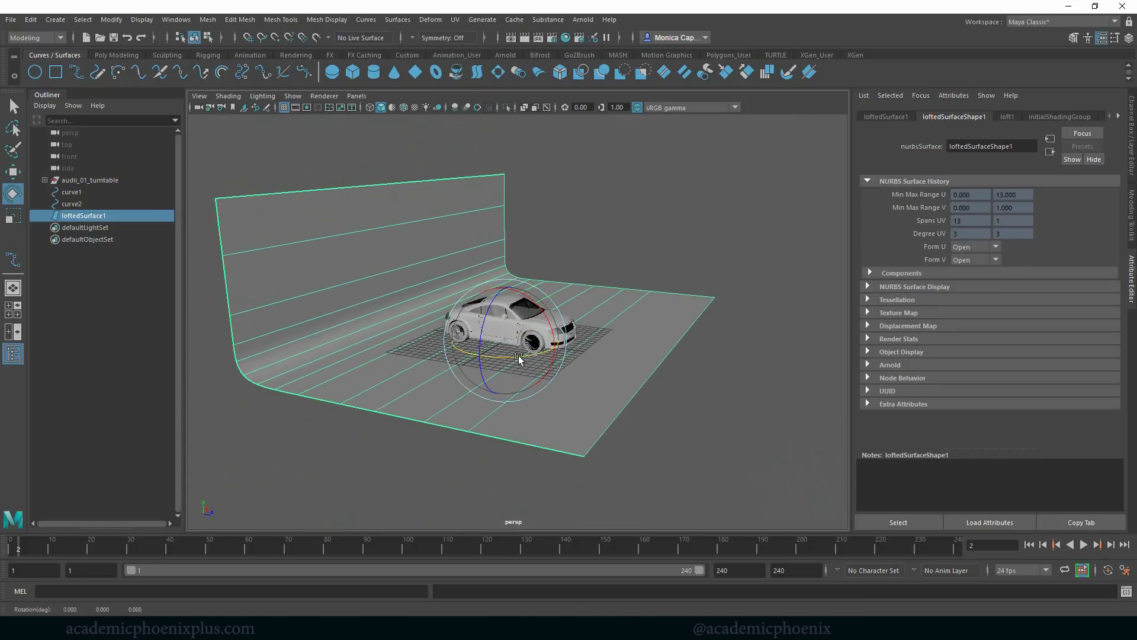
{"action": "left_click_drag", "start_coordinate": [536, 379], "coordinate": [541, 340]}
{"action": "right_click_drag", "start_coordinate": [541, 340], "coordinate": [833, 425], "text": "alt"}
{"action": "middle_click_drag", "start_coordinate": [662, 377], "coordinate": [687, 400], "text": "alt"}
{"action": "left_click_drag", "start_coordinate": [687, 399], "coordinate": [679, 371], "text": "alt"}
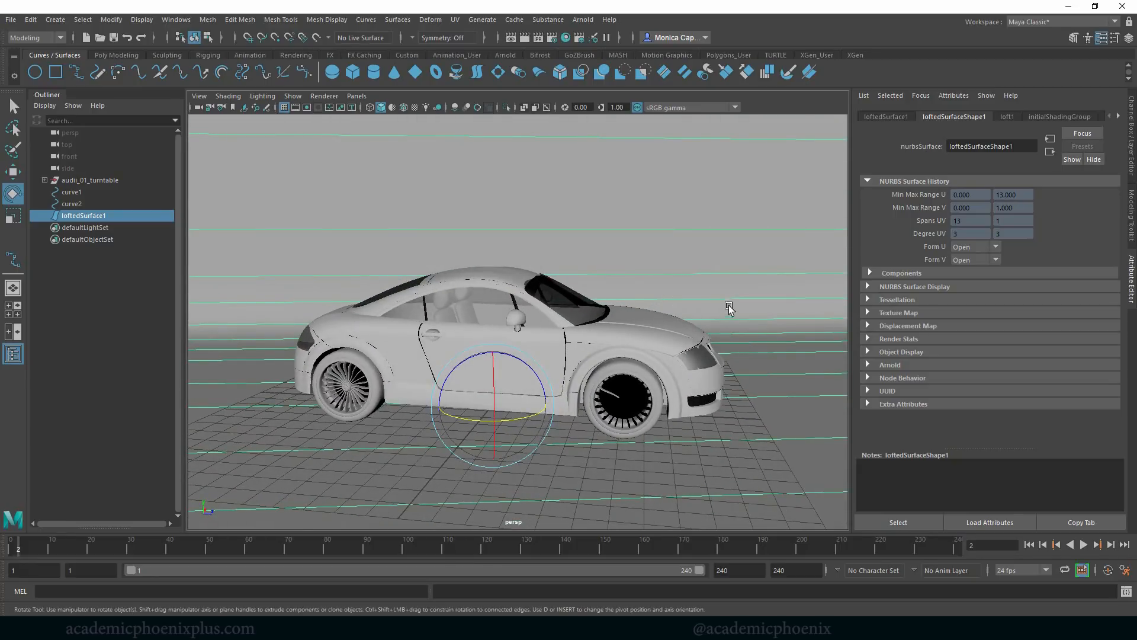
{"action": "left_click_drag", "start_coordinate": [729, 307], "coordinate": [709, 302], "text": "alt"}
{"action": "right_click_drag", "start_coordinate": [708, 302], "coordinate": [415, 195], "text": "alt"}
{"action": "left_click_drag", "start_coordinate": [616, 318], "coordinate": [662, 359], "text": "alt"}
{"action": "key", "text": "w"}
{"action": "key", "text": "r"}
{"action": "left_click", "coordinate": [811, 272]}
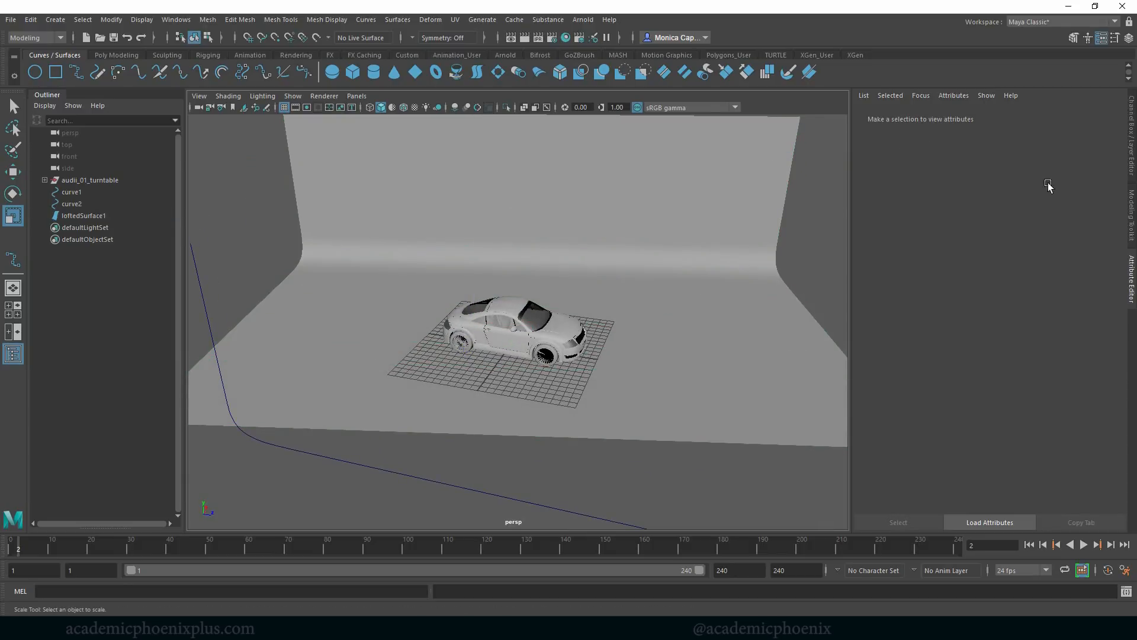
Create an Arnold area light and raise it above the car to about 11.4 on Y
{"action": "left_click", "coordinate": [583, 19]}
{"action": "mouse_move", "coordinate": [625, 80]}
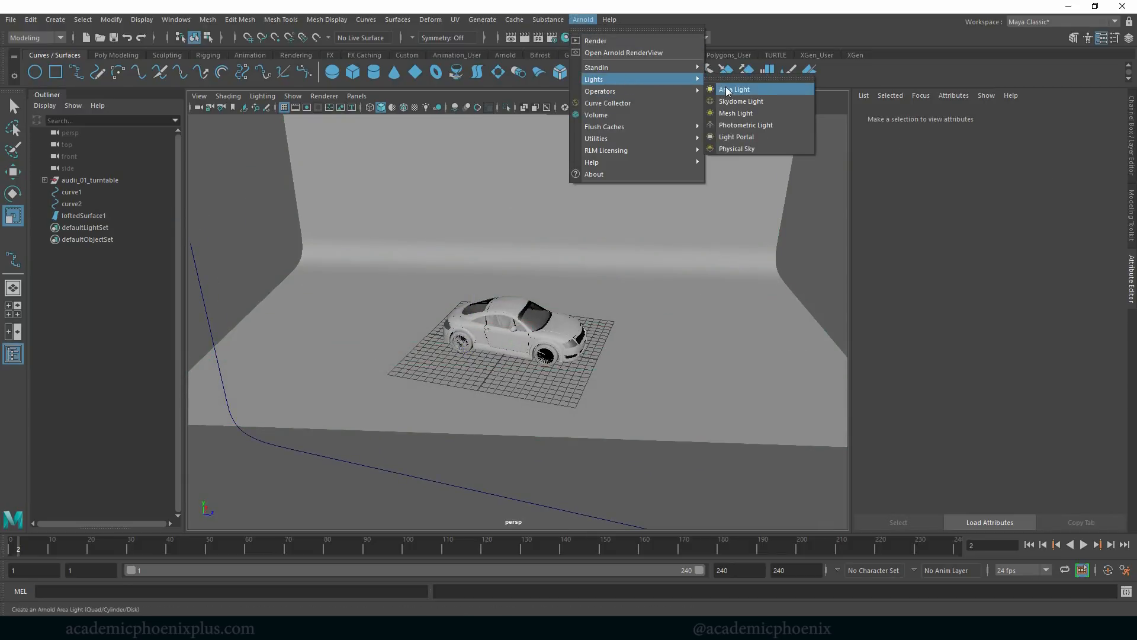
{"action": "left_click", "coordinate": [727, 90]}
{"action": "key", "text": "w"}
{"action": "left_click_drag", "start_coordinate": [511, 290], "coordinate": [533, 207]}
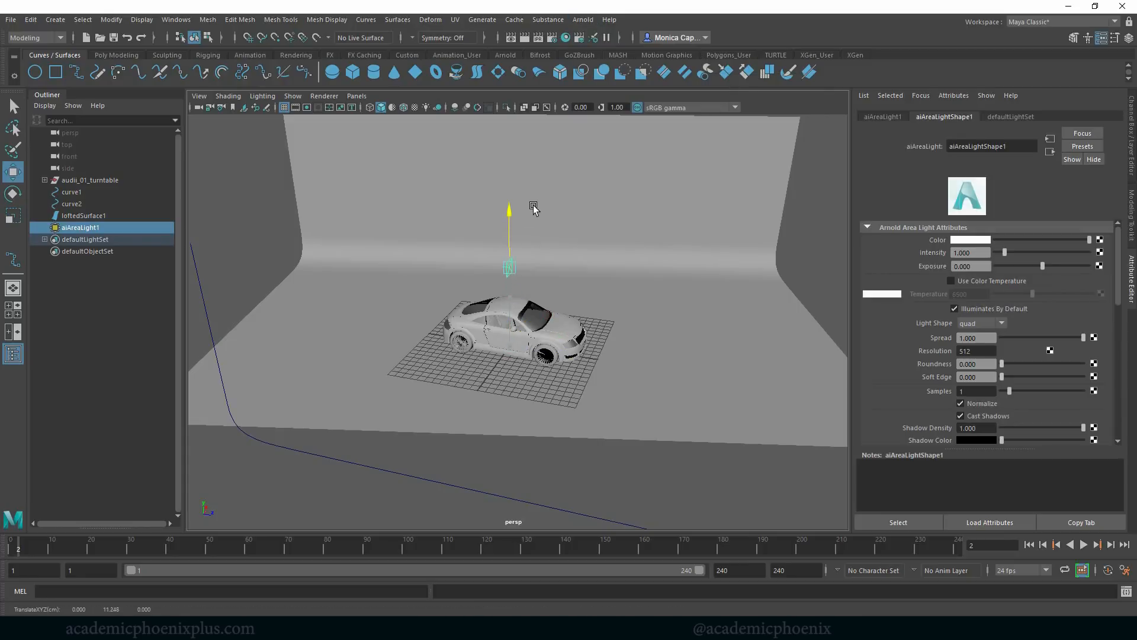
Rotate the area light to point straight down at the car, with Rotate X set to -90
{"action": "key", "text": "f"}
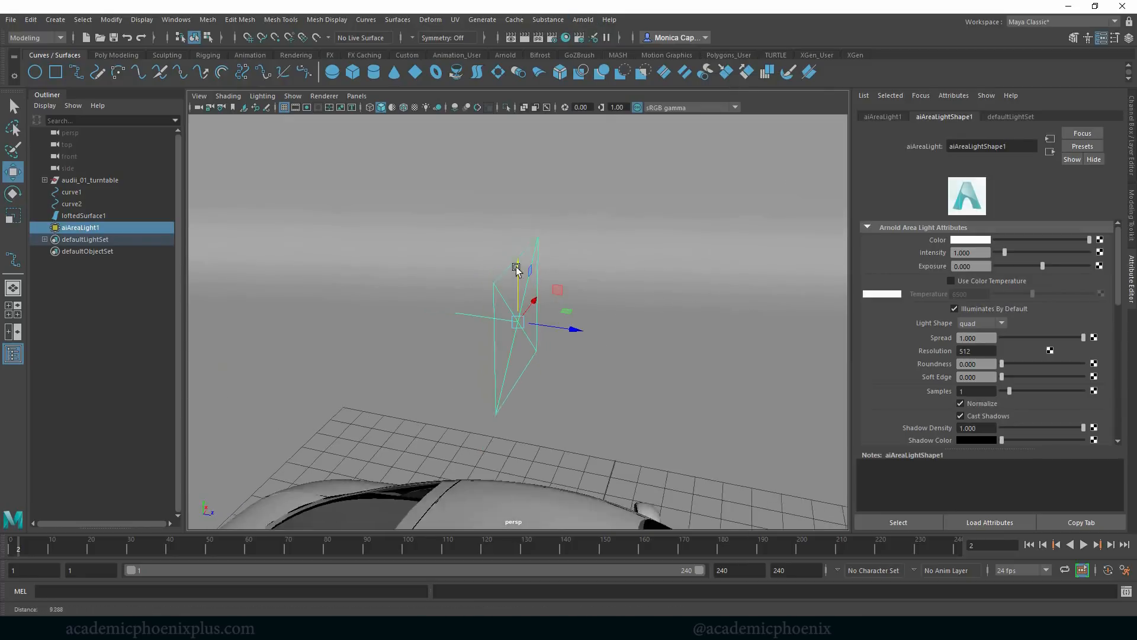
{"action": "left_click_drag", "start_coordinate": [516, 269], "coordinate": [546, 343], "text": "alt"}
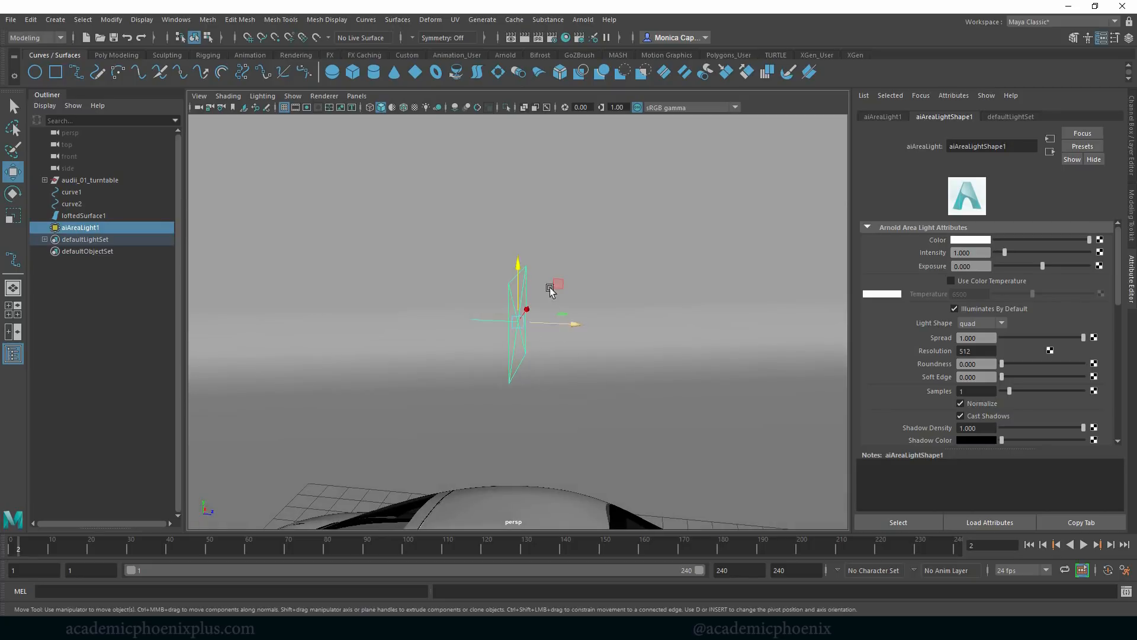
{"action": "key", "text": "e"}
{"action": "left_click_drag", "start_coordinate": [564, 297], "coordinate": [505, 279]}
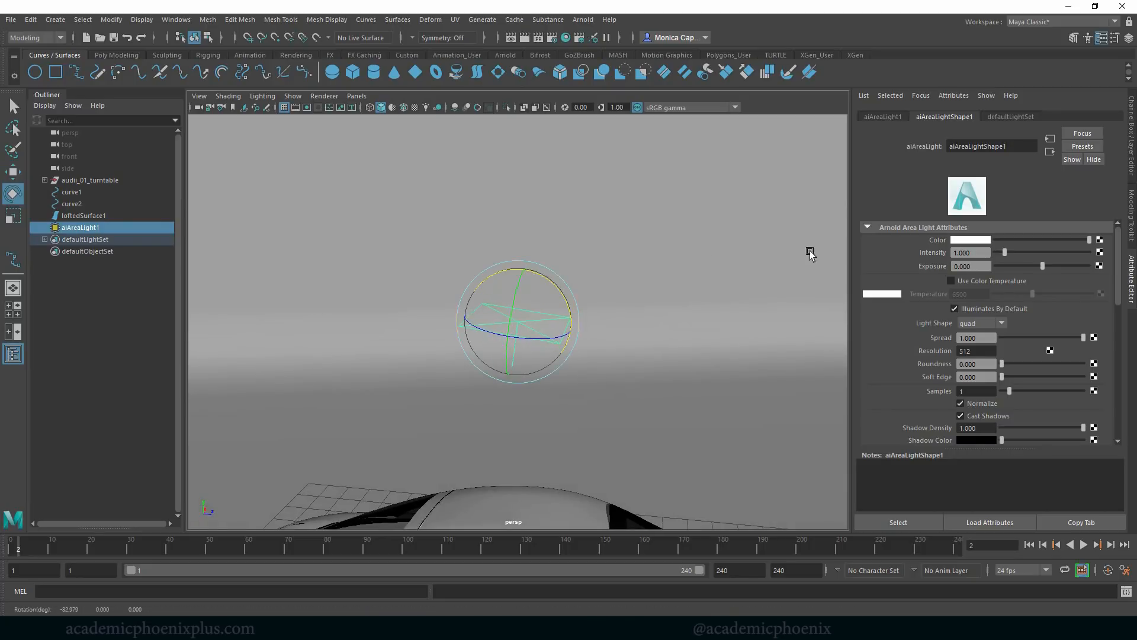
{"action": "left_click", "coordinate": [1132, 166]}
{"action": "double_click", "coordinate": [1094, 158]}
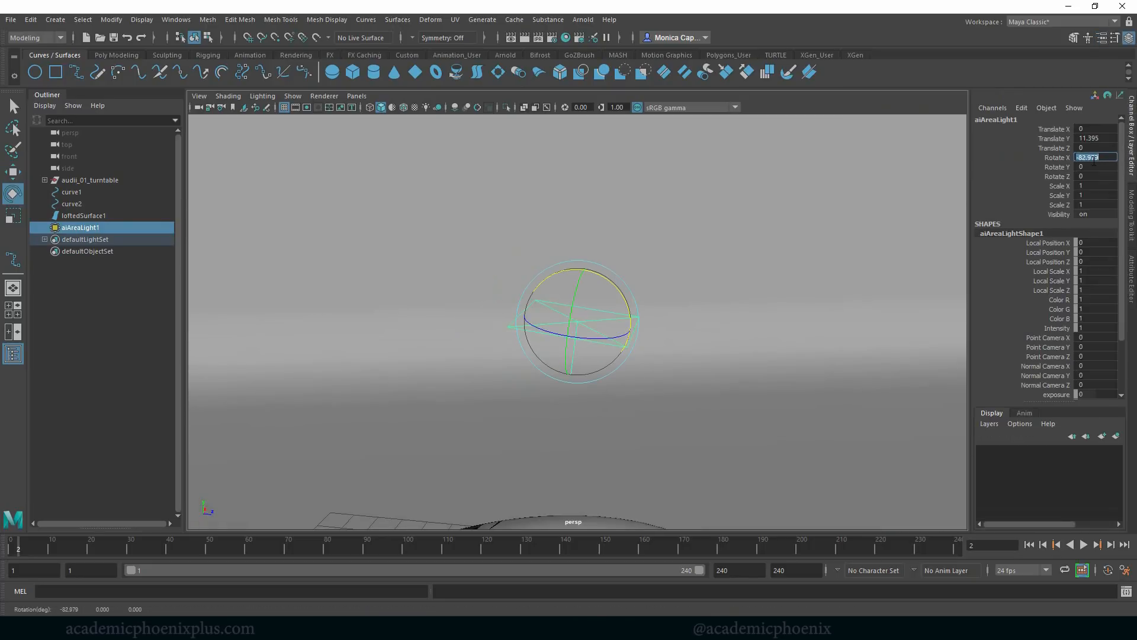
{"action": "type", "text": "-90"}
{"action": "key", "text": "Return"}
Scale the overhead area light to about 5.4, 14.2 and 3.9 on X, Y and Z, and raise it to about 13 on Y
{"action": "key", "text": "r"}
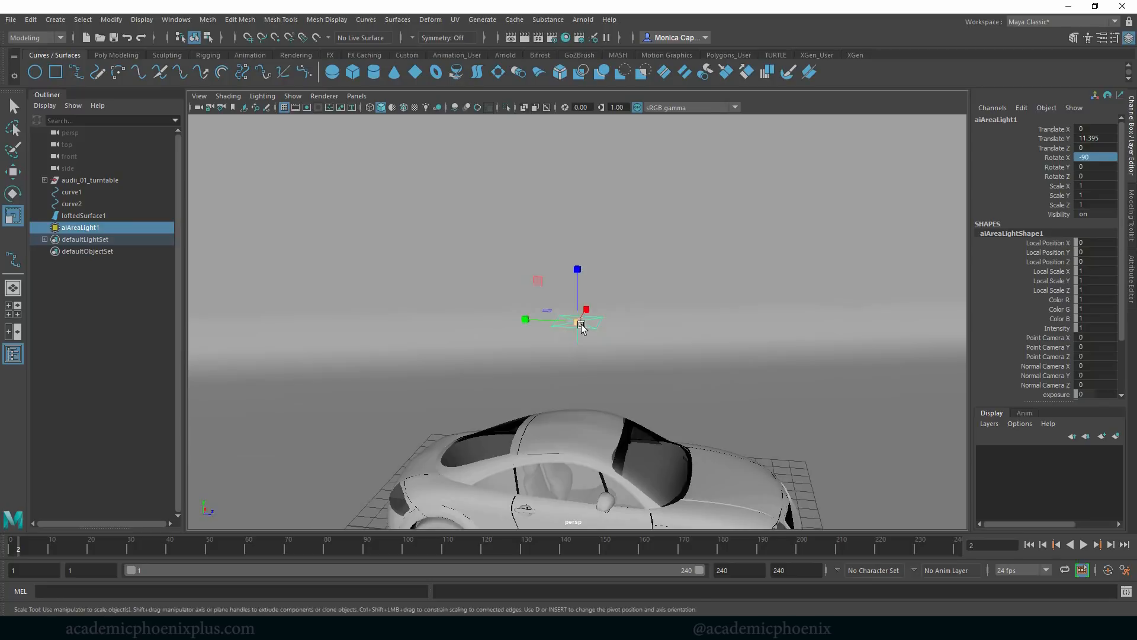
{"action": "left_click_drag", "start_coordinate": [580, 325], "coordinate": [688, 337]}
{"action": "right_click_drag", "start_coordinate": [688, 338], "coordinate": [584, 324], "text": "alt"}
{"action": "mouse_move", "coordinate": [584, 324]}
{"action": "left_mouse_down", "text": "alt"}
{"action": "mouse_move", "coordinate": [580, 358]}
{"action": "mouse_move", "coordinate": [587, 327]}
{"action": "left_mouse_up", "text": "alt"}
{"action": "left_click_drag", "start_coordinate": [588, 327], "coordinate": [590, 391], "text": "alt"}
{"action": "left_click_drag", "start_coordinate": [525, 312], "coordinate": [385, 284]}
{"action": "left_click_drag", "start_coordinate": [591, 272], "coordinate": [601, 252]}
{"action": "key", "text": "w"}
{"action": "left_click_drag", "start_coordinate": [582, 342], "coordinate": [585, 247], "text": "alt"}
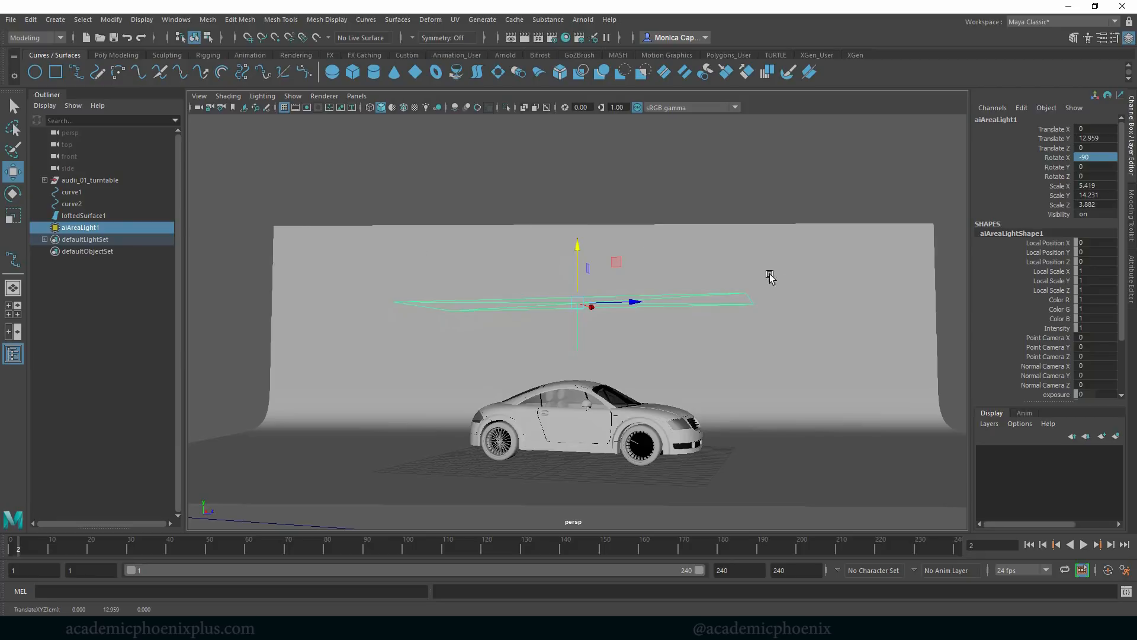
Frame the car with its overhead light and render the view in Arnold RenderView
{"action": "right_click_drag", "start_coordinate": [770, 274], "coordinate": [641, 275], "text": "alt"}
{"action": "left_click_drag", "start_coordinate": [640, 275], "coordinate": [781, 229], "text": "alt"}
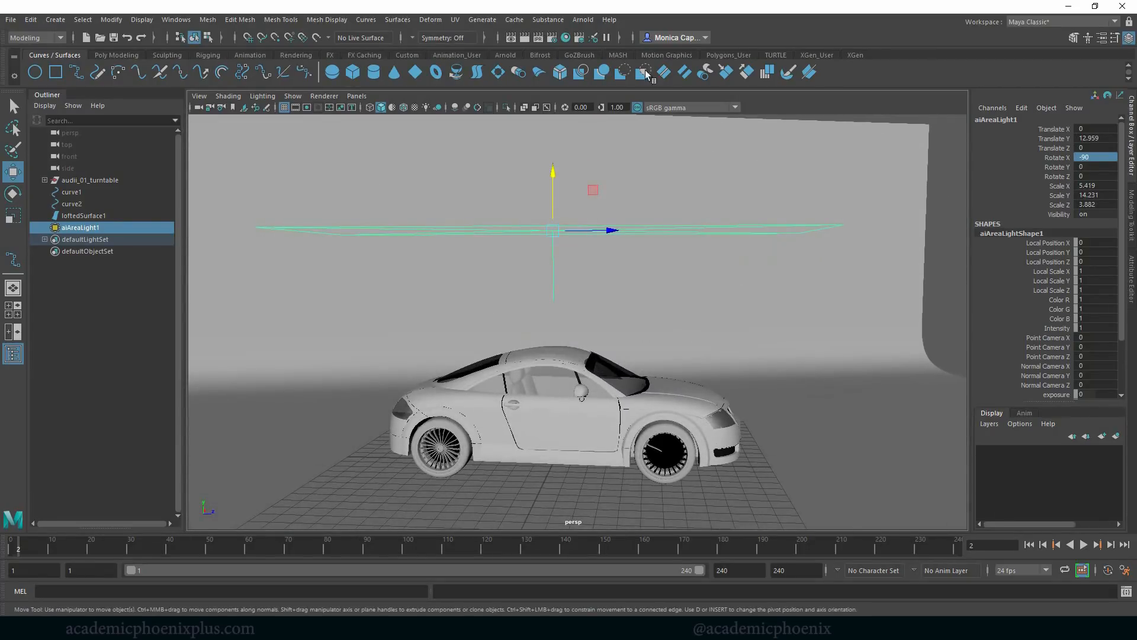
{"action": "left_click", "coordinate": [583, 20]}
{"action": "left_click", "coordinate": [616, 59]}
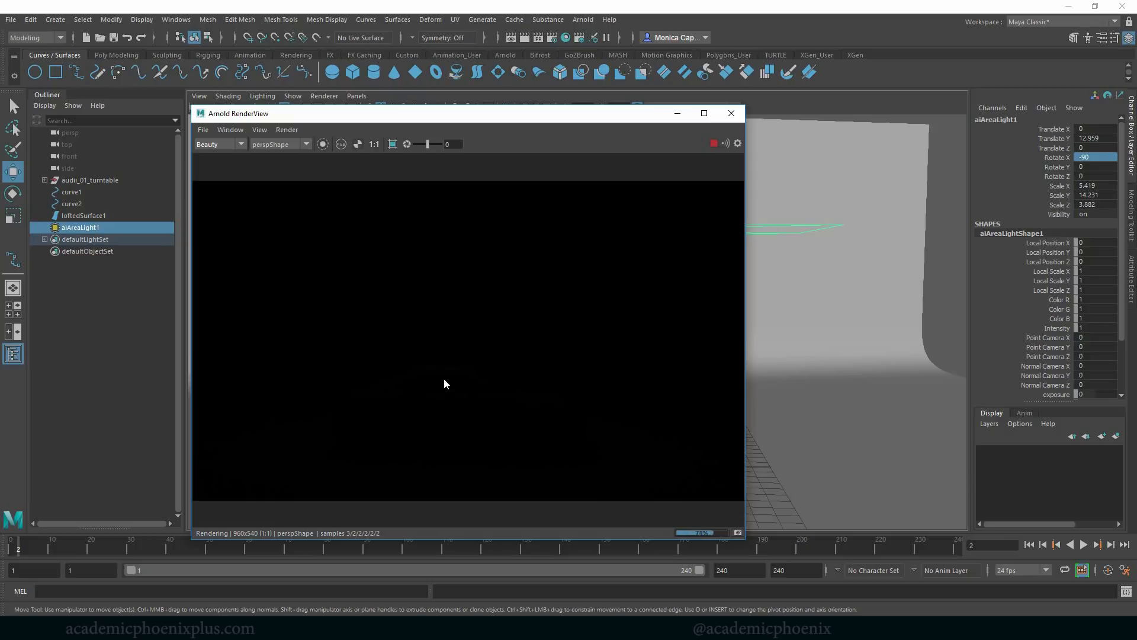
Turn off Normalize for the overhead area light
{"action": "left_click", "coordinate": [795, 228]}
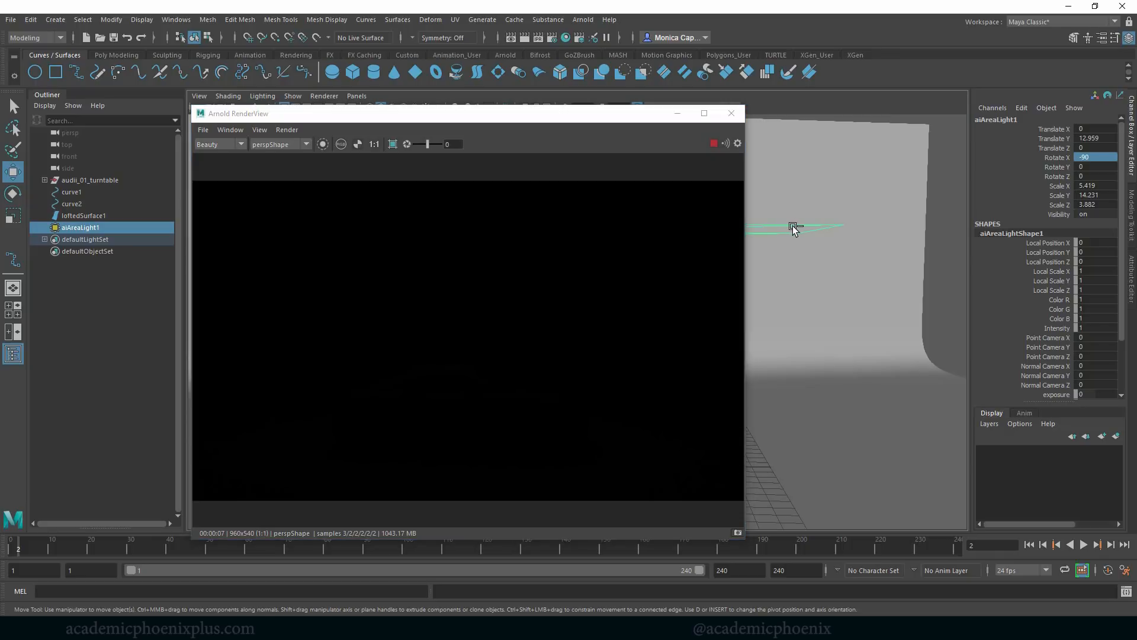
{"action": "key", "text": "ctrl+a"}
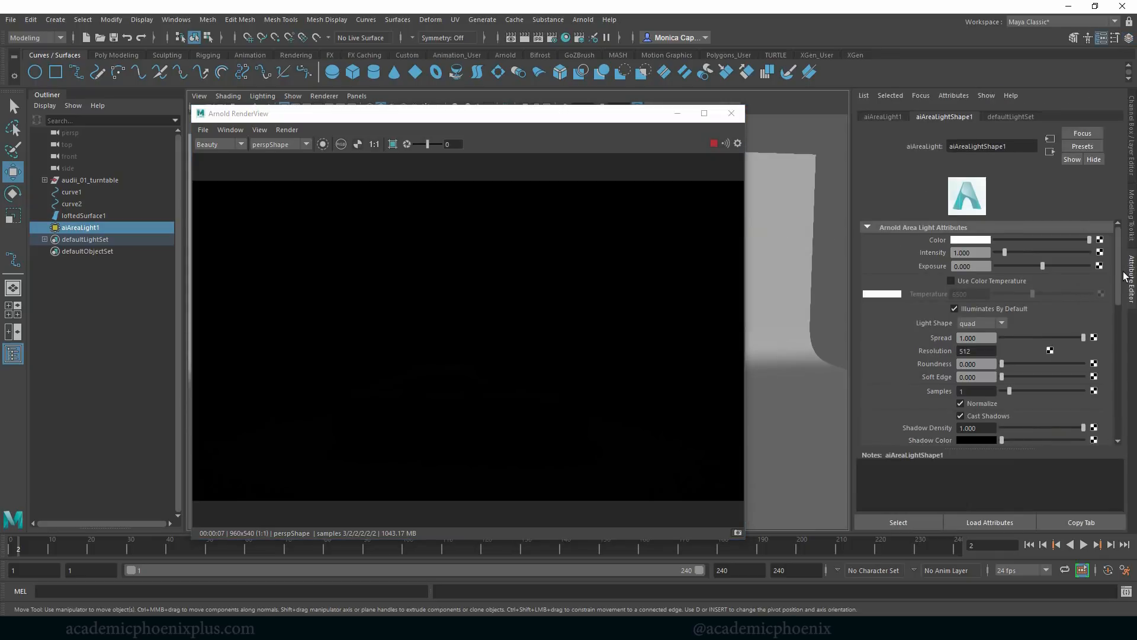
{"action": "left_click", "coordinate": [979, 404]}
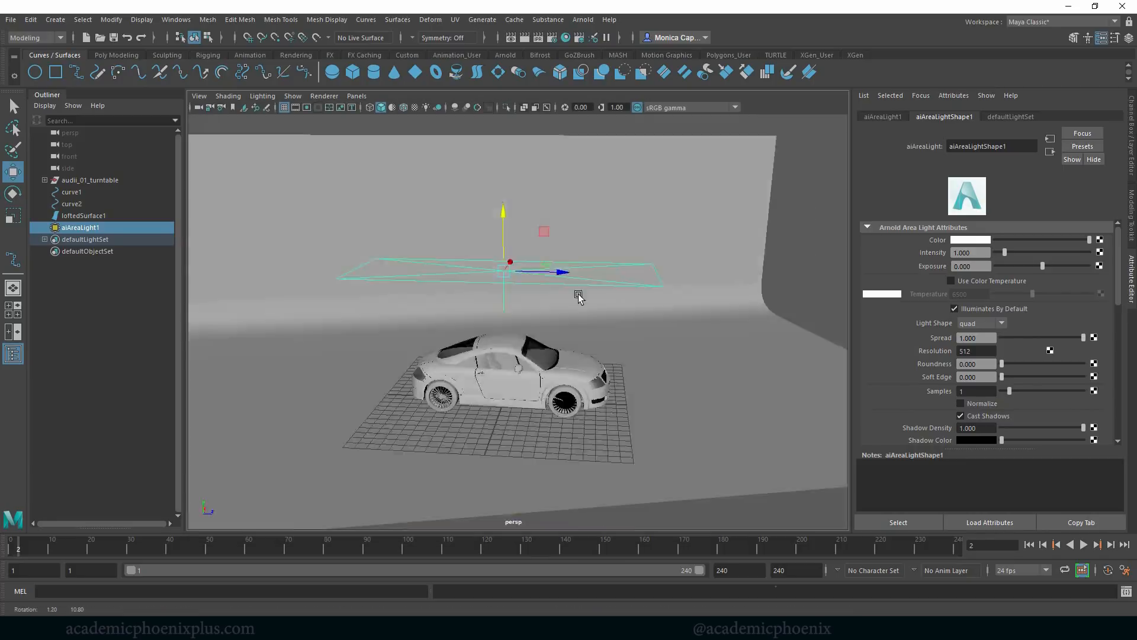
Raise the overhead area light to about 13.8 on Y and nudge it along the car's length
{"action": "left_click_drag", "start_coordinate": [576, 292], "coordinate": [586, 260], "text": "alt"}
{"action": "key", "text": "w"}
{"action": "left_click_drag", "start_coordinate": [503, 219], "coordinate": [503, 210]}
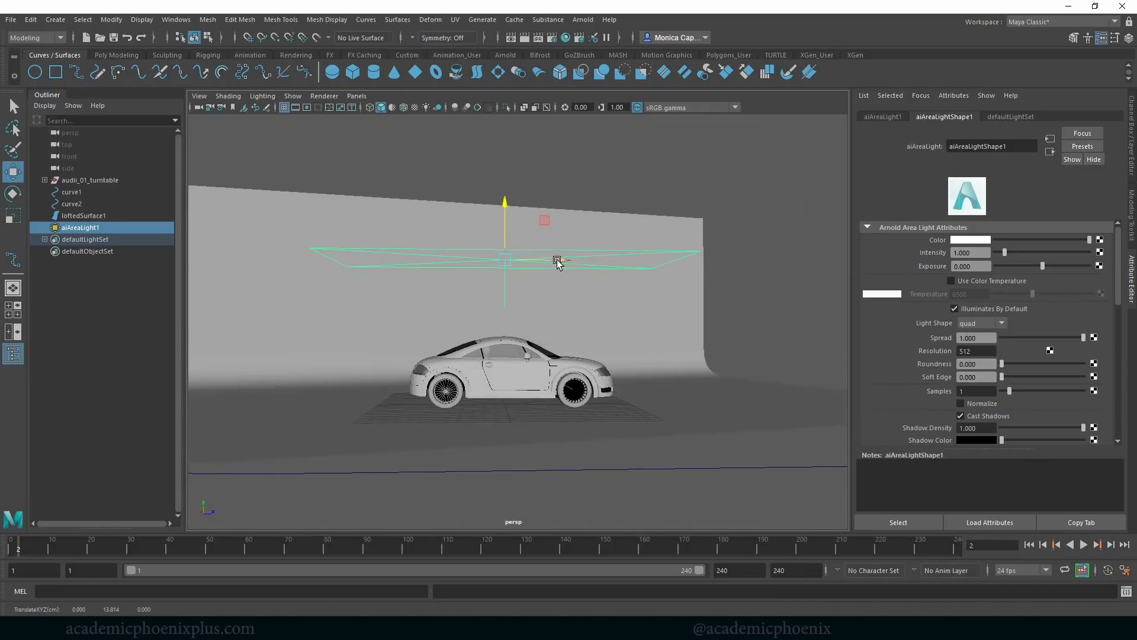
{"action": "left_click_drag", "start_coordinate": [557, 260], "coordinate": [561, 258]}
Create a second Arnold area light, lift it slightly off the floor and move it out in front of the car
{"action": "scroll", "coordinate": [605, 276], "scroll_direction": "down", "scroll_amount": 3}
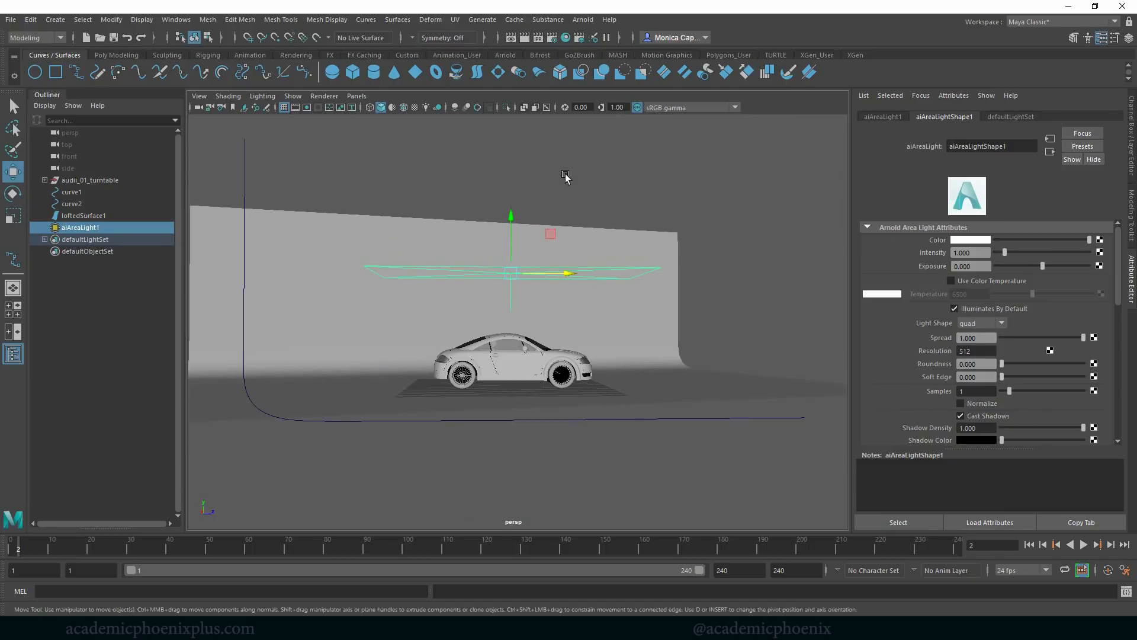
{"action": "left_click", "coordinate": [583, 19]}
{"action": "mouse_move", "coordinate": [655, 83]}
{"action": "left_click", "coordinate": [734, 89]}
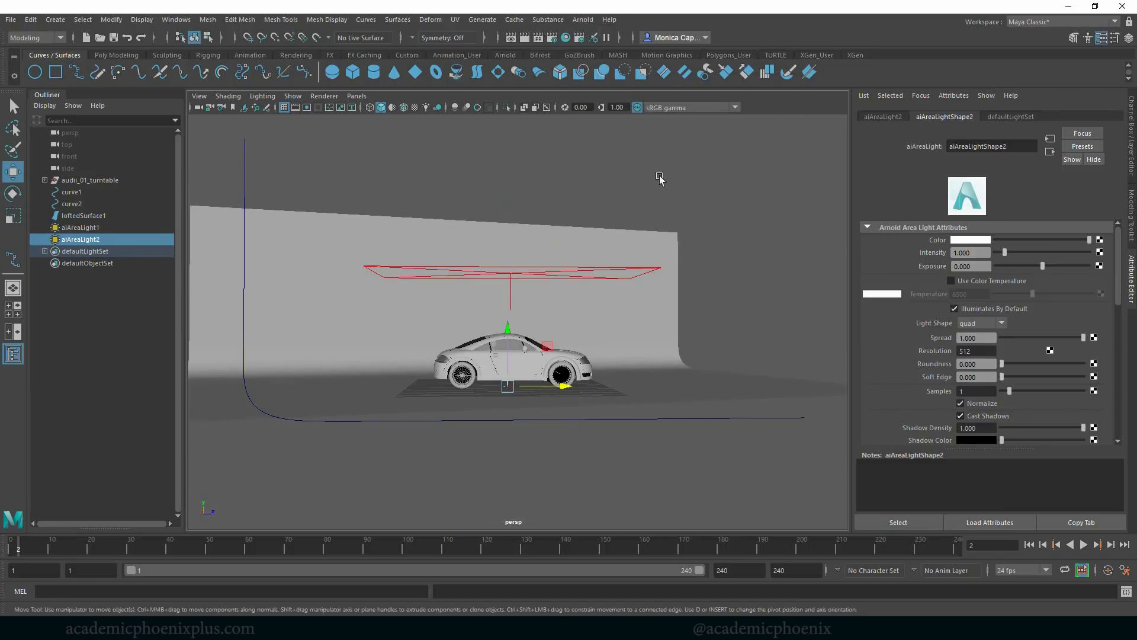
{"action": "left_click_drag", "start_coordinate": [515, 340], "coordinate": [526, 327]}
{"action": "left_click_drag", "start_coordinate": [560, 373], "coordinate": [681, 373]}
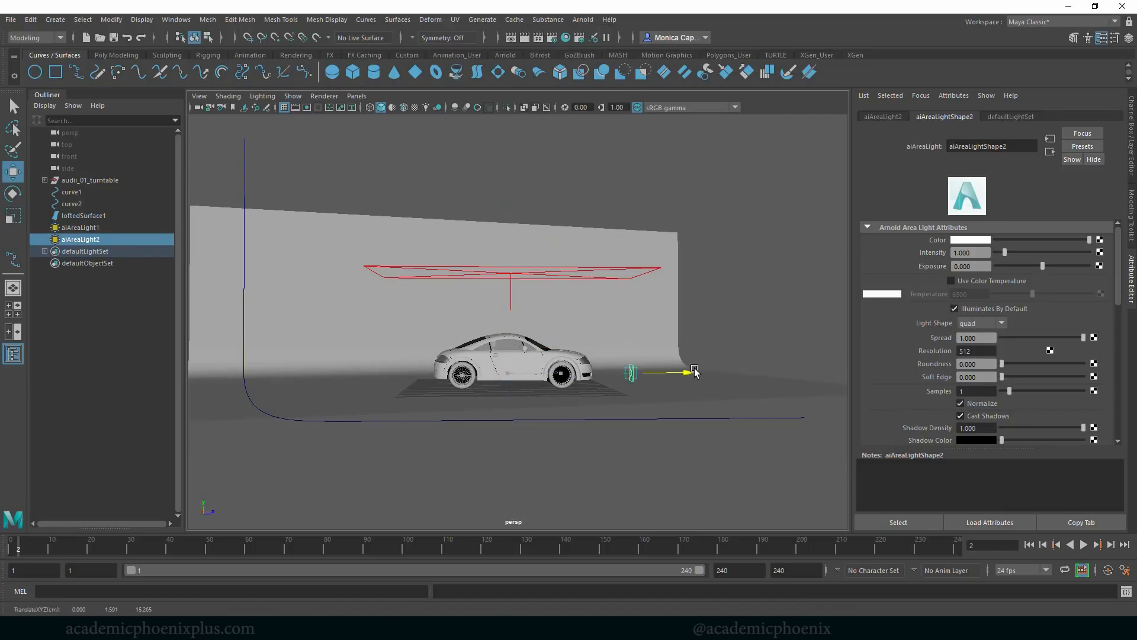
Scale the area light in front of the car uniformly to about 4
{"action": "key", "text": "r"}
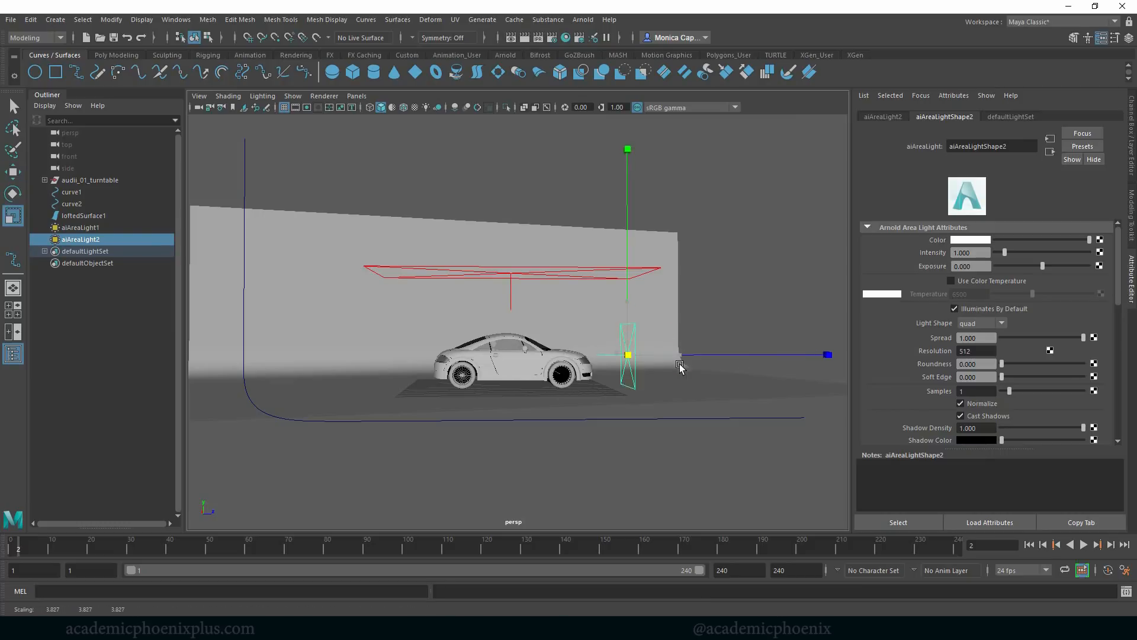
{"action": "left_click_drag", "start_coordinate": [675, 363], "coordinate": [743, 384], "text": "alt"}
{"action": "key", "text": "w"}
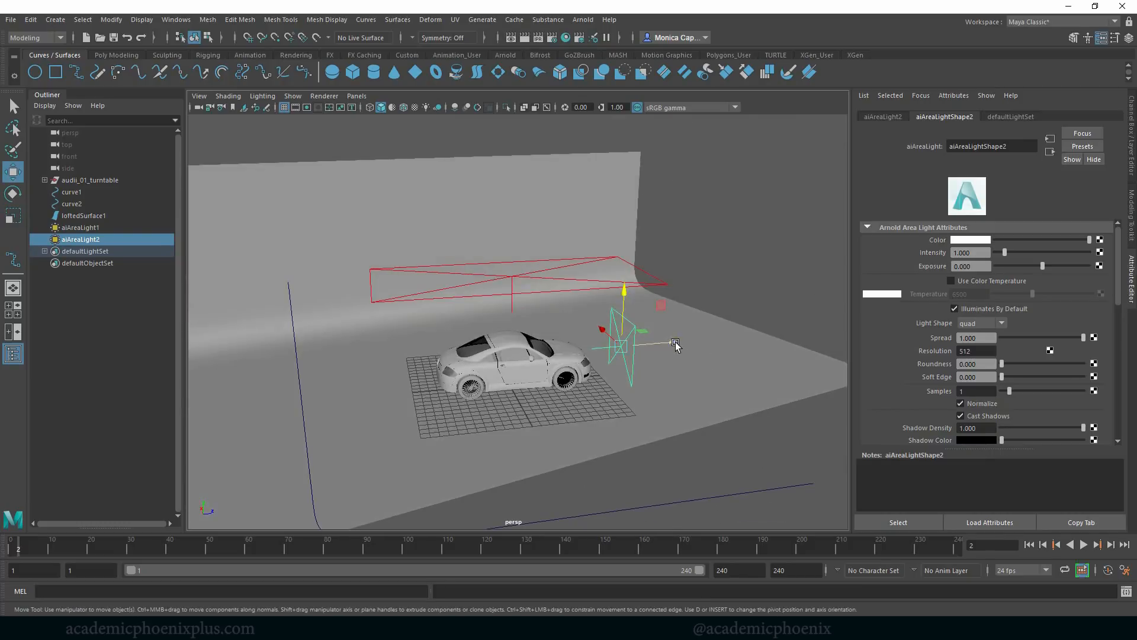
Duplicate the front area light to behind the car and turn the copy toward the car with Rotate Y set to 180
{"action": "left_click_drag", "start_coordinate": [671, 339], "coordinate": [260, 355]}
{"action": "key", "text": "ctrl+d"}
{"action": "key", "text": "e"}
{"action": "left_click_drag", "start_coordinate": [356, 356], "coordinate": [290, 359]}
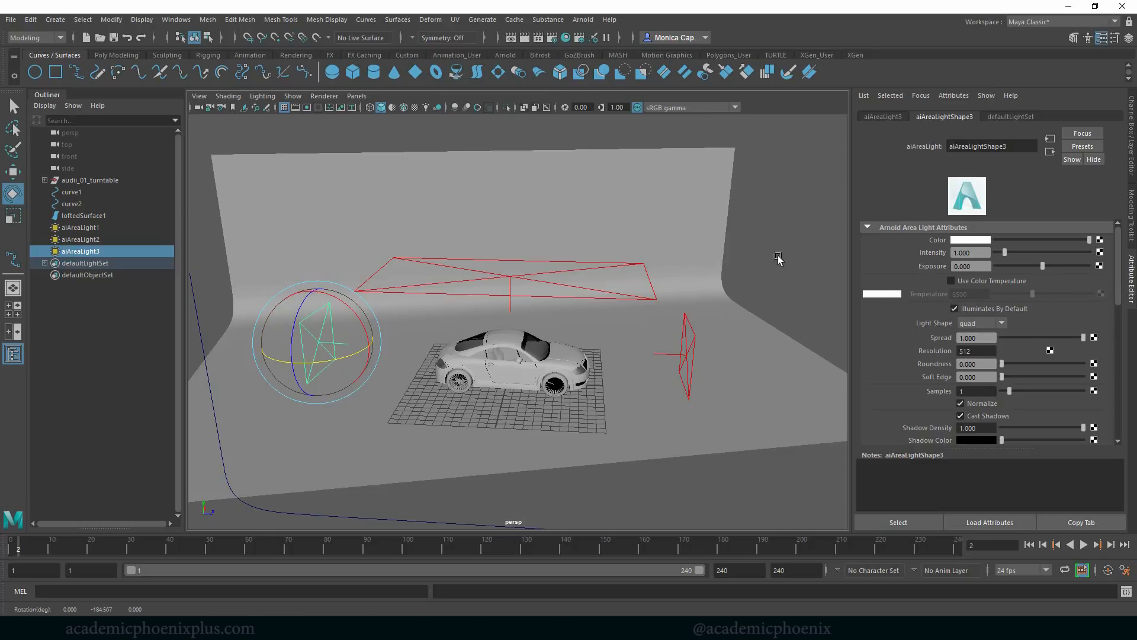
{"action": "left_click", "coordinate": [1131, 145]}
{"action": "double_click", "coordinate": [1097, 167]}
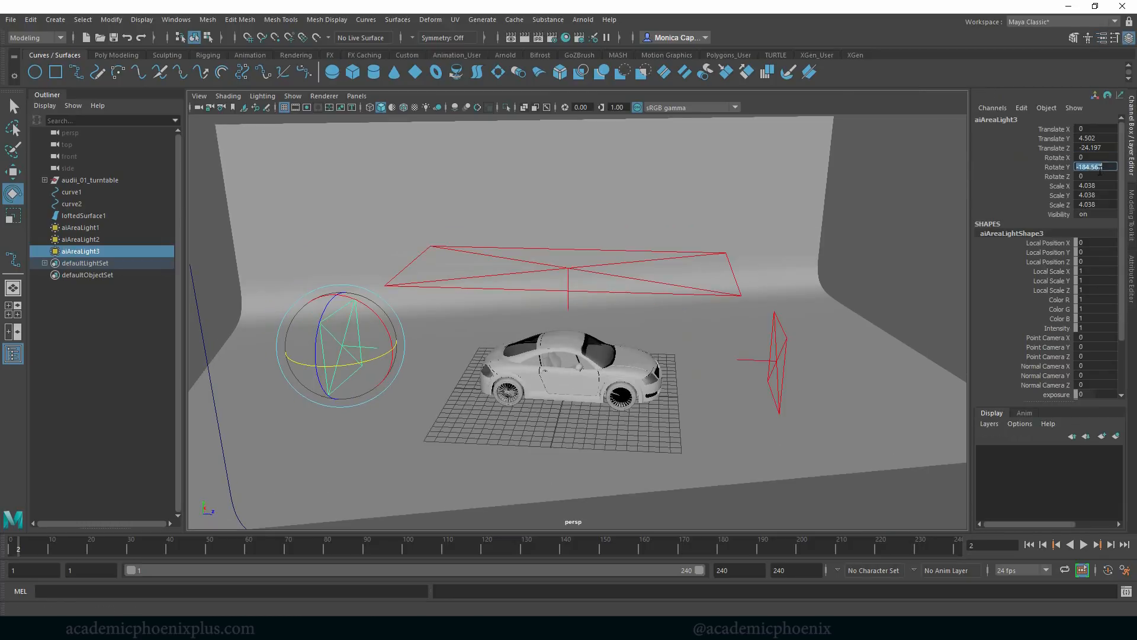
{"action": "type", "text": "180"}
{"action": "key", "text": "Return"}
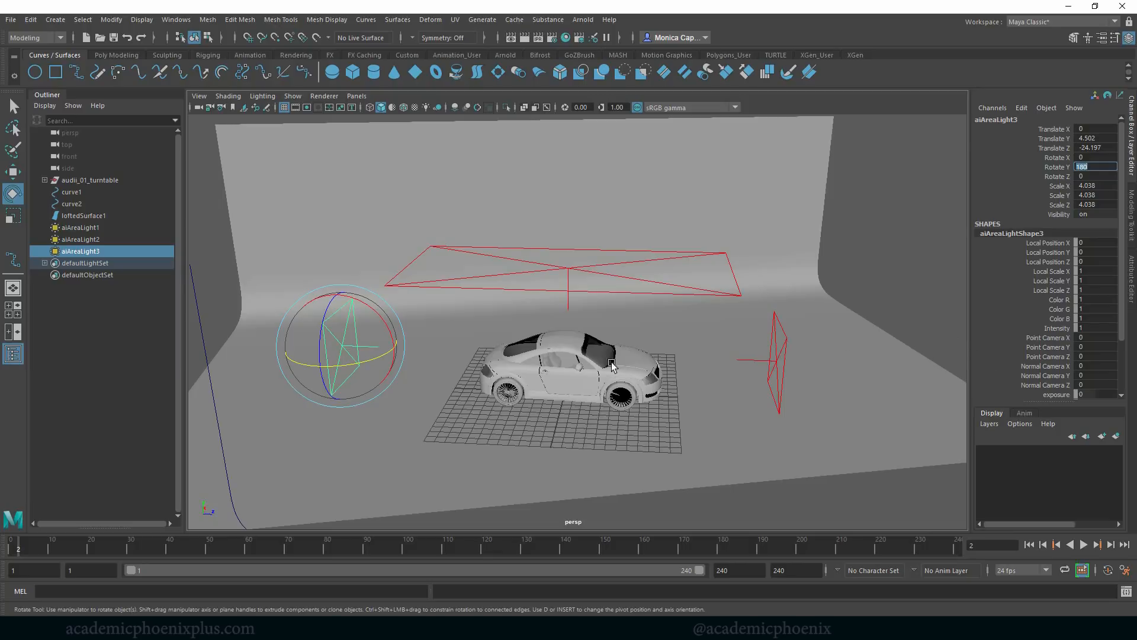
Turn off Normalize for the area lights at both ends of the car and render the scene with Arnold
{"action": "key", "text": "ctrl+a"}
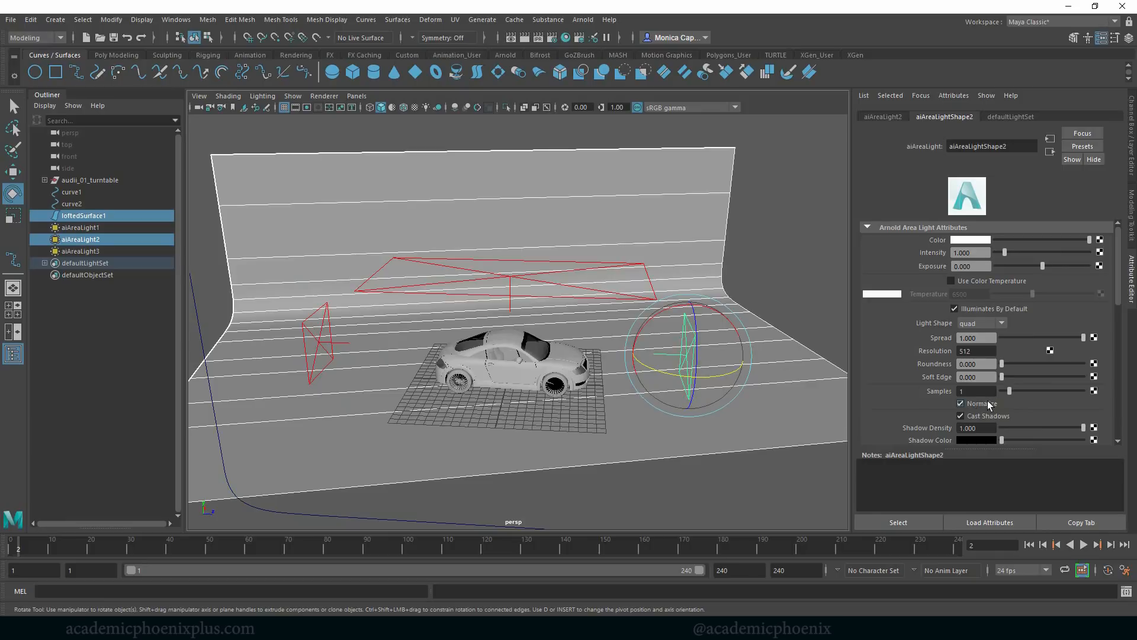
{"action": "left_click", "coordinate": [983, 402]}
{"action": "left_click_drag", "start_coordinate": [741, 344], "coordinate": [787, 320], "text": "alt"}
{"action": "left_click", "coordinate": [583, 20]}
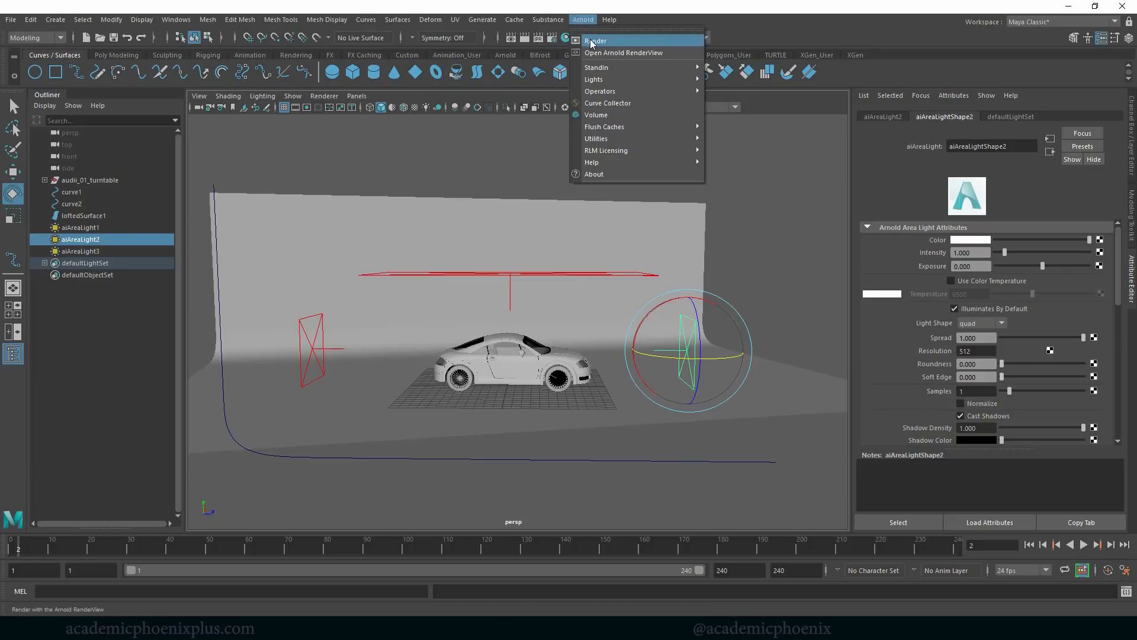
{"action": "left_click", "coordinate": [590, 41]}
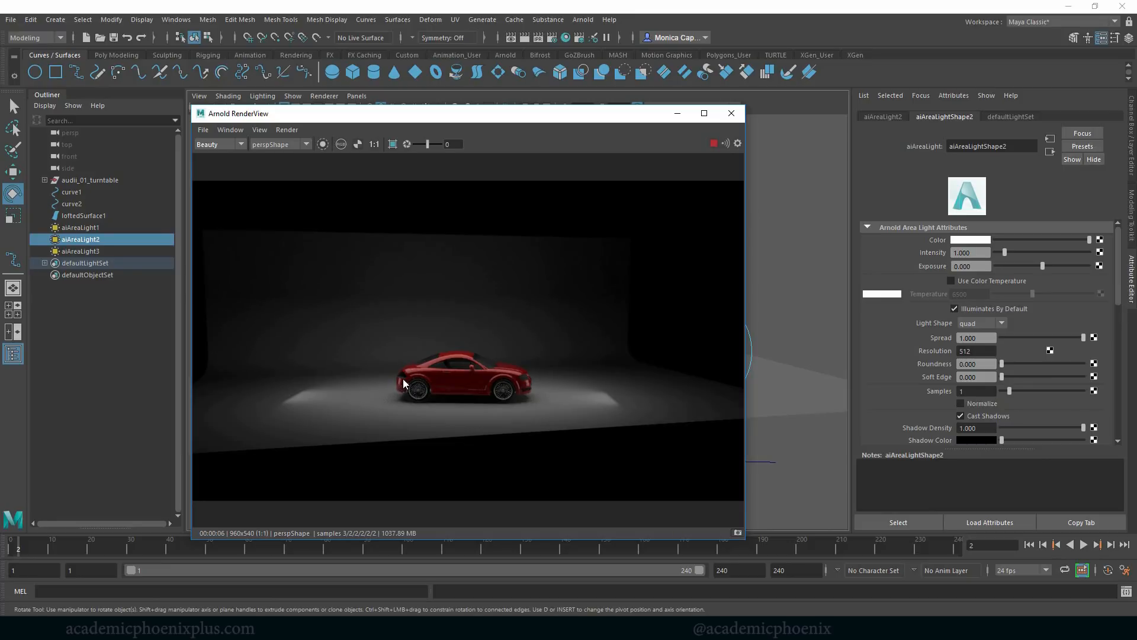
Set the render window aside, frame the car's side in close-up and render that view in Arnold RenderView
{"action": "left_click", "coordinate": [684, 112]}
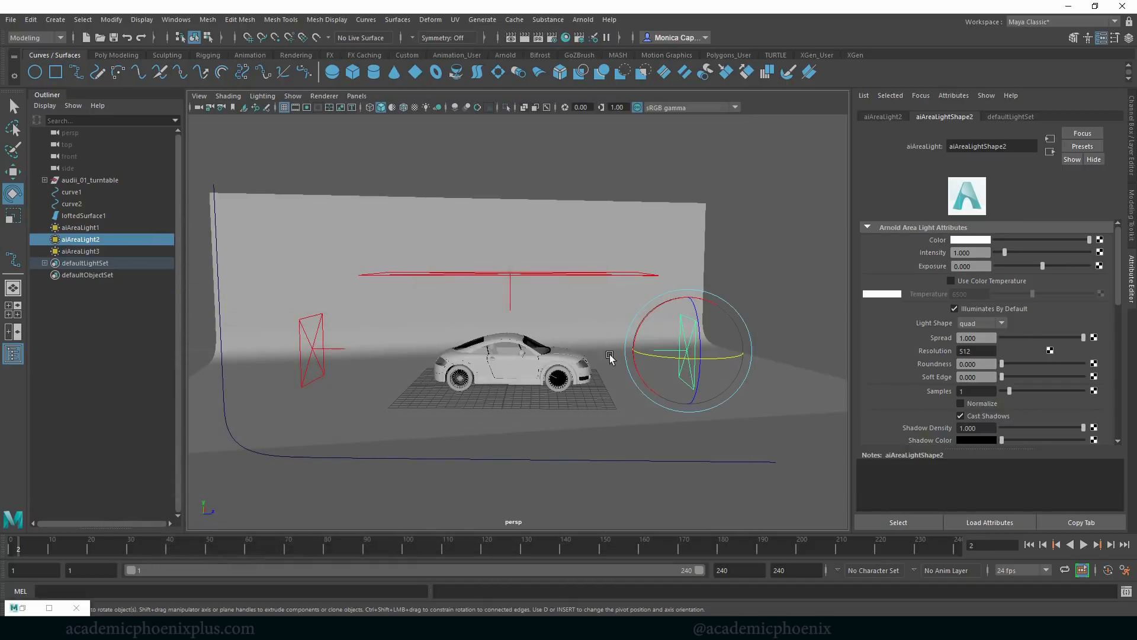
{"action": "left_click", "coordinate": [526, 347]}
{"action": "key", "text": "f"}
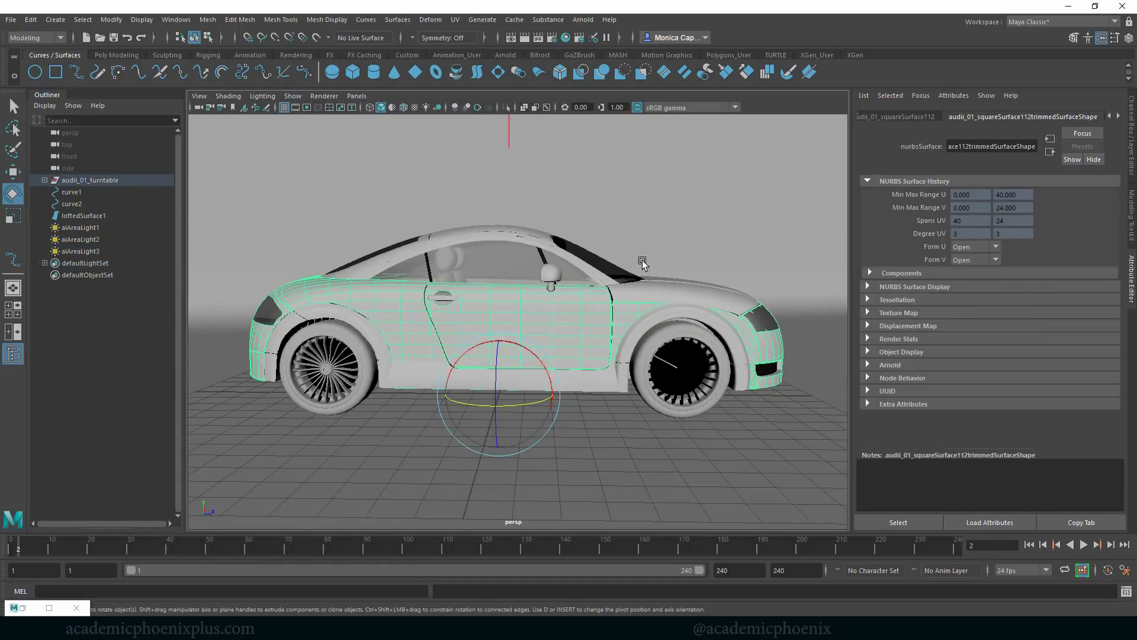
{"action": "left_click_drag", "start_coordinate": [594, 320], "coordinate": [703, 300]}
{"action": "scroll", "coordinate": [756, 322], "scroll_direction": "up", "scroll_amount": 3}
{"action": "middle_click_drag", "start_coordinate": [687, 338], "coordinate": [599, 347], "text": "alt"}
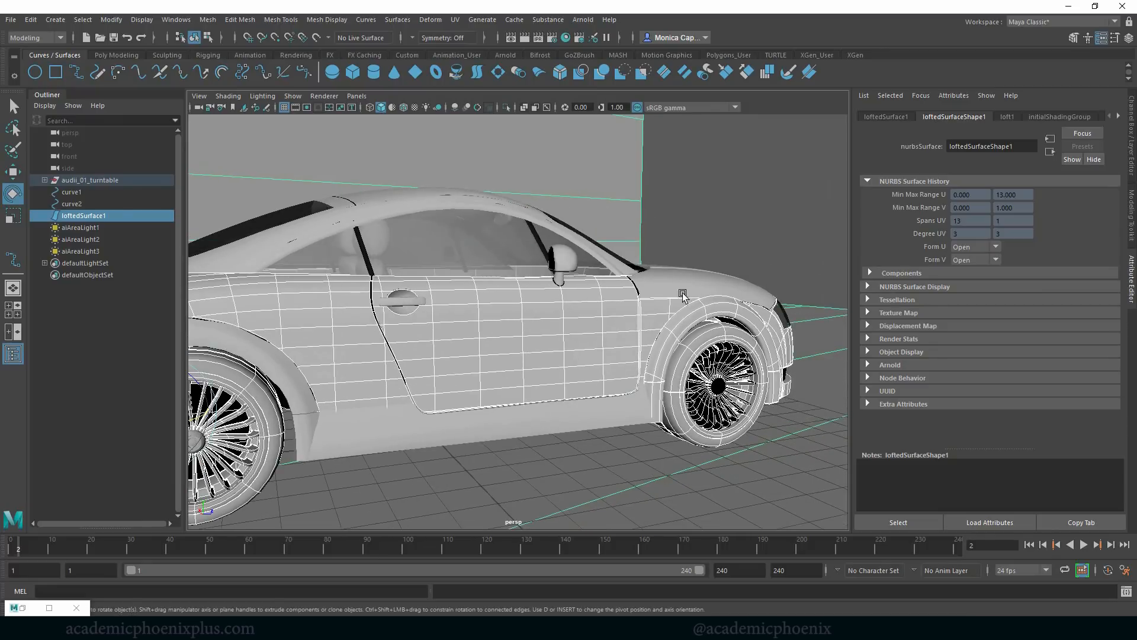
{"action": "left_click", "coordinate": [681, 279]}
{"action": "left_click", "coordinate": [640, 327]}
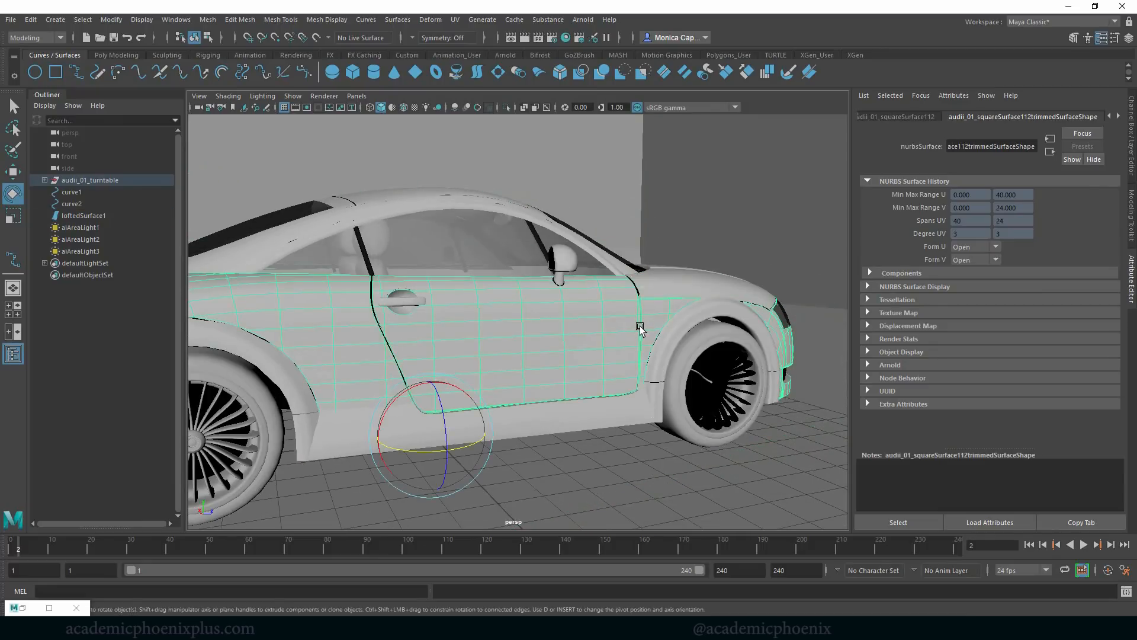
{"action": "left_click", "coordinate": [23, 608]}
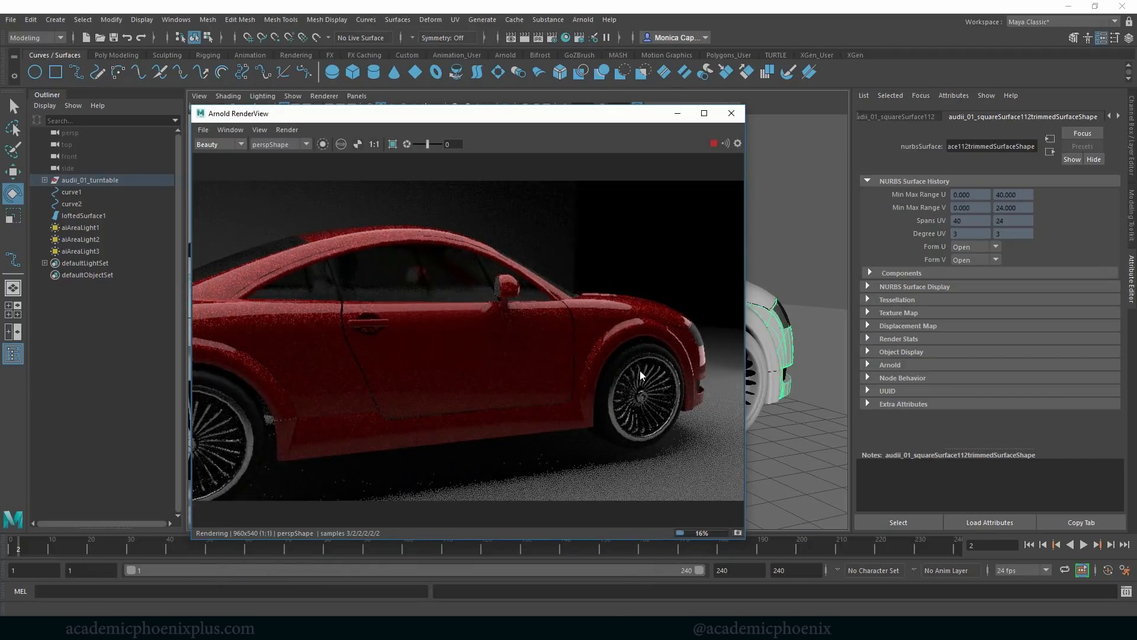
Frame the whole side of the car, clear the render window out of the way and raise the lofted backdrop surface slightly under the tires
{"action": "right_click_drag", "start_coordinate": [792, 308], "coordinate": [724, 283], "text": "alt"}
{"action": "left_click_drag", "start_coordinate": [764, 322], "coordinate": [804, 325], "text": "alt"}
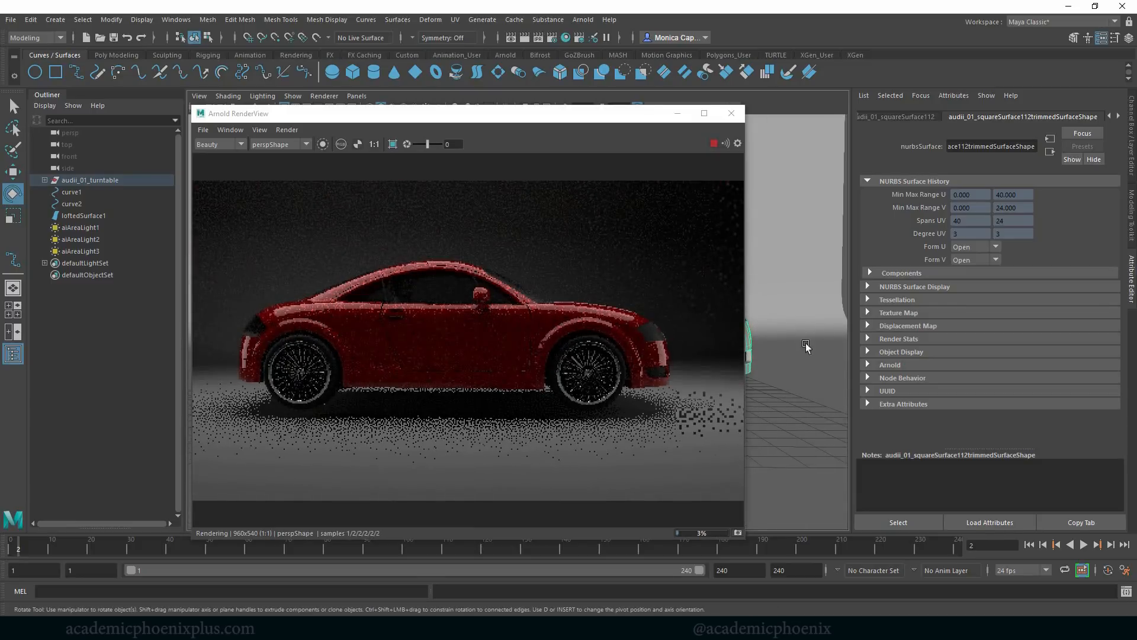
{"action": "left_click_drag", "start_coordinate": [610, 113], "coordinate": [1136, 184]}
{"action": "left_click", "coordinate": [647, 426]}
{"action": "key", "text": "w"}
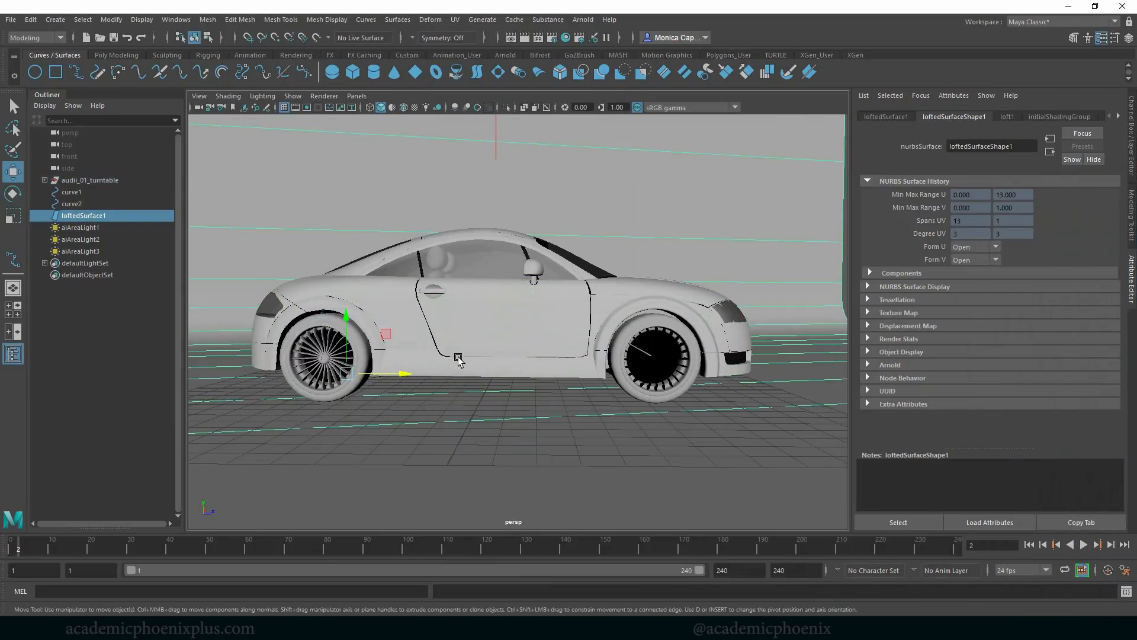
{"action": "left_click_drag", "start_coordinate": [350, 320], "coordinate": [347, 313]}
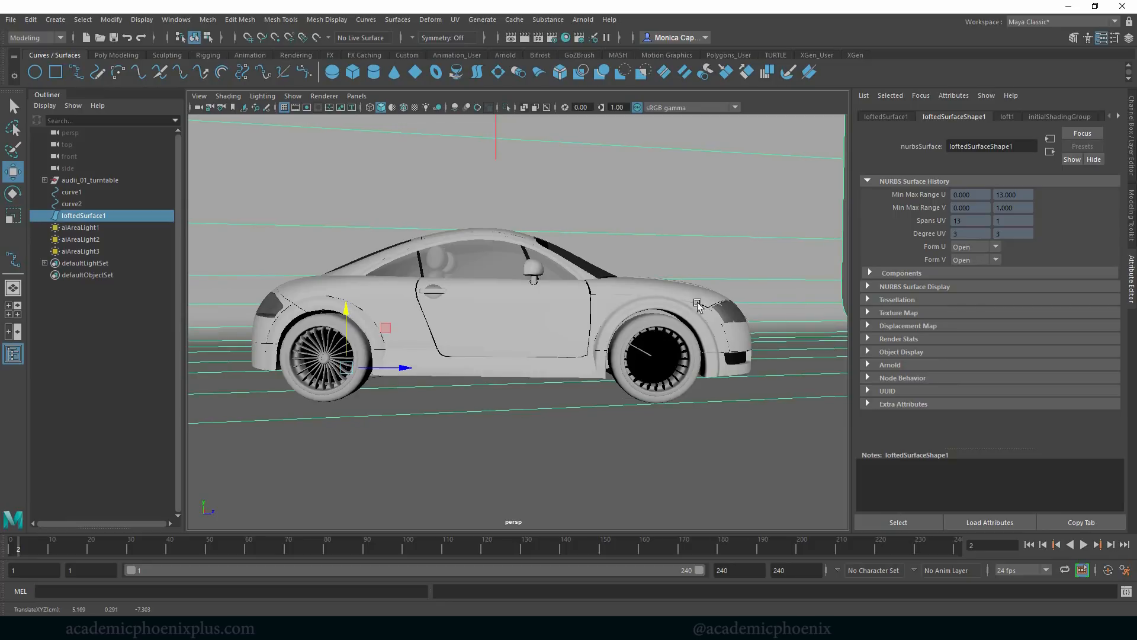
Check the recentered side view in Arnold RenderView, stop the live render and minimize its window
{"action": "left_click_drag", "start_coordinate": [1136, 157], "coordinate": [358, 120]}
{"action": "middle_click_drag", "start_coordinate": [794, 285], "coordinate": [812, 281], "text": "alt"}
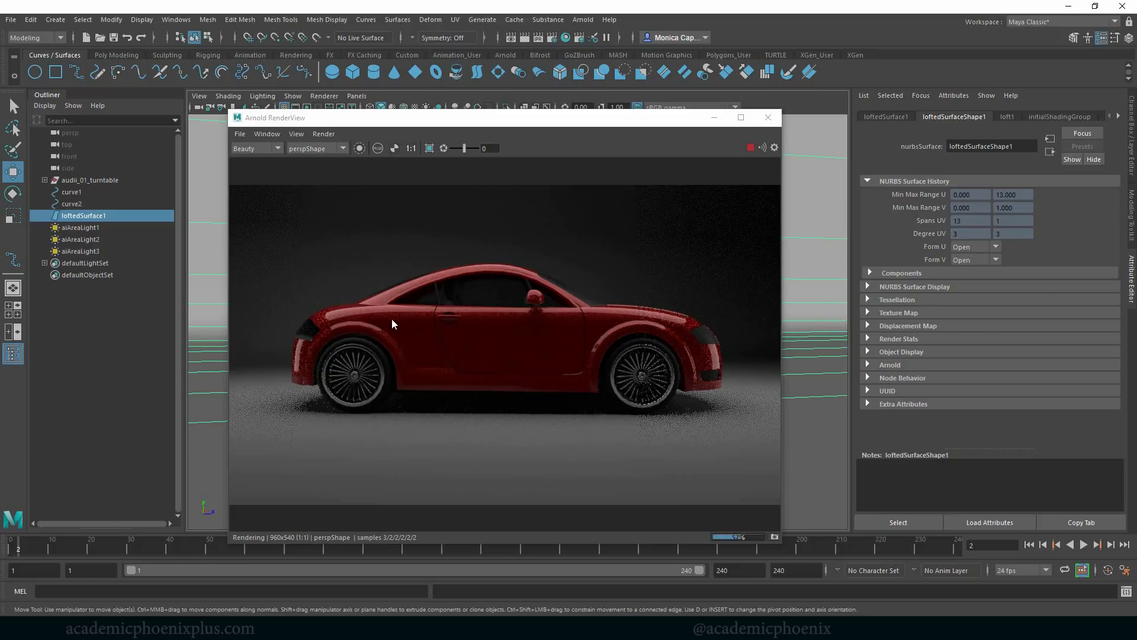
{"action": "left_click", "coordinate": [750, 147]}
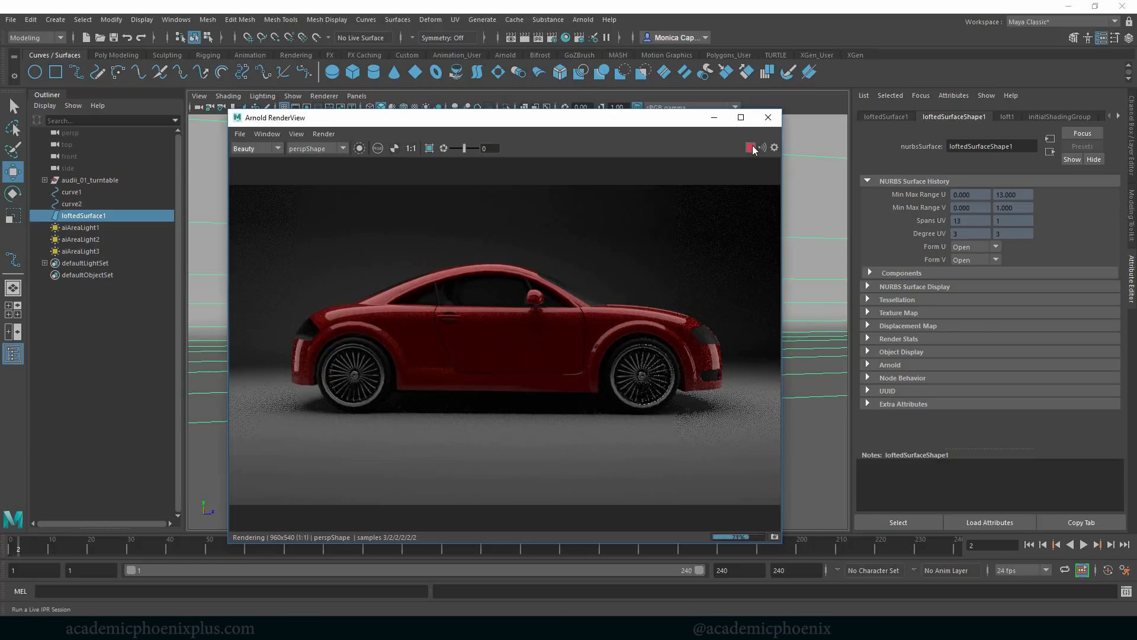
{"action": "left_click", "coordinate": [715, 118]}
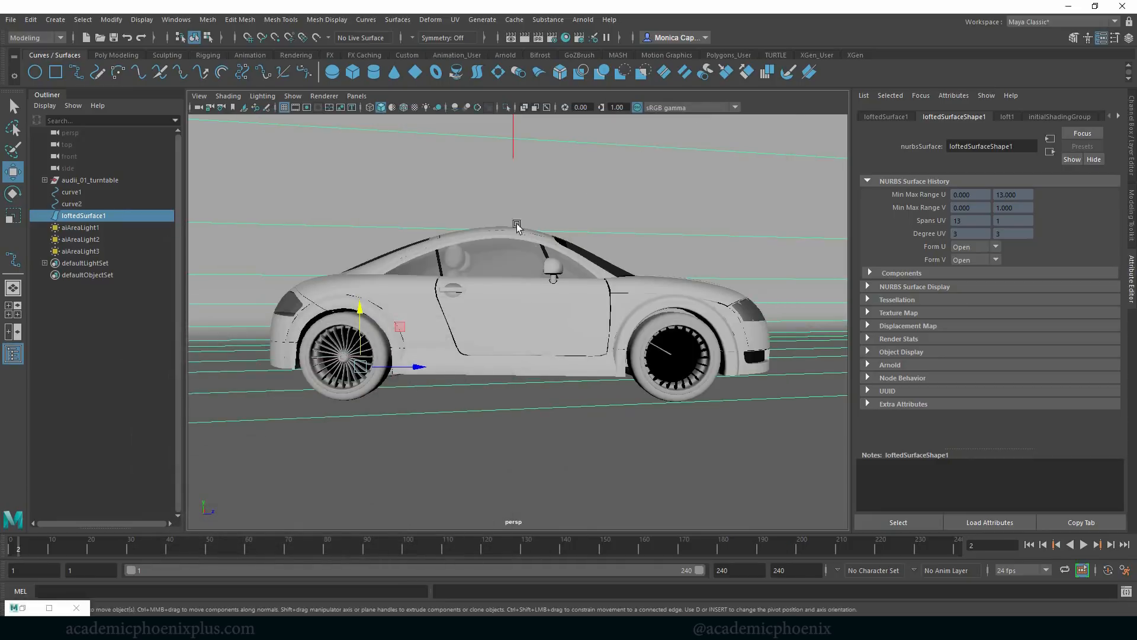
Set the exposure of aiAreaLight1 to 1 and check the result in Arnold RenderView
{"action": "left_click", "coordinate": [93, 225]}
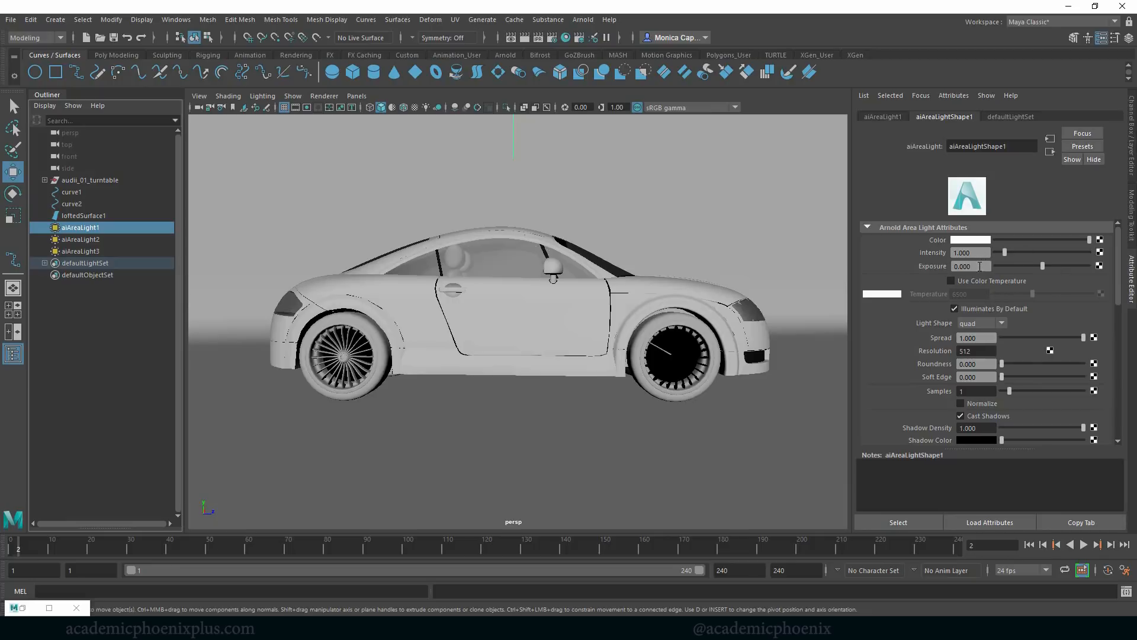
{"action": "left_click_drag", "start_coordinate": [974, 253], "coordinate": [940, 256]}
{"action": "left_click", "coordinate": [955, 266]}
{"action": "left_click", "coordinate": [586, 20]}
{"action": "left_click", "coordinate": [595, 41]}
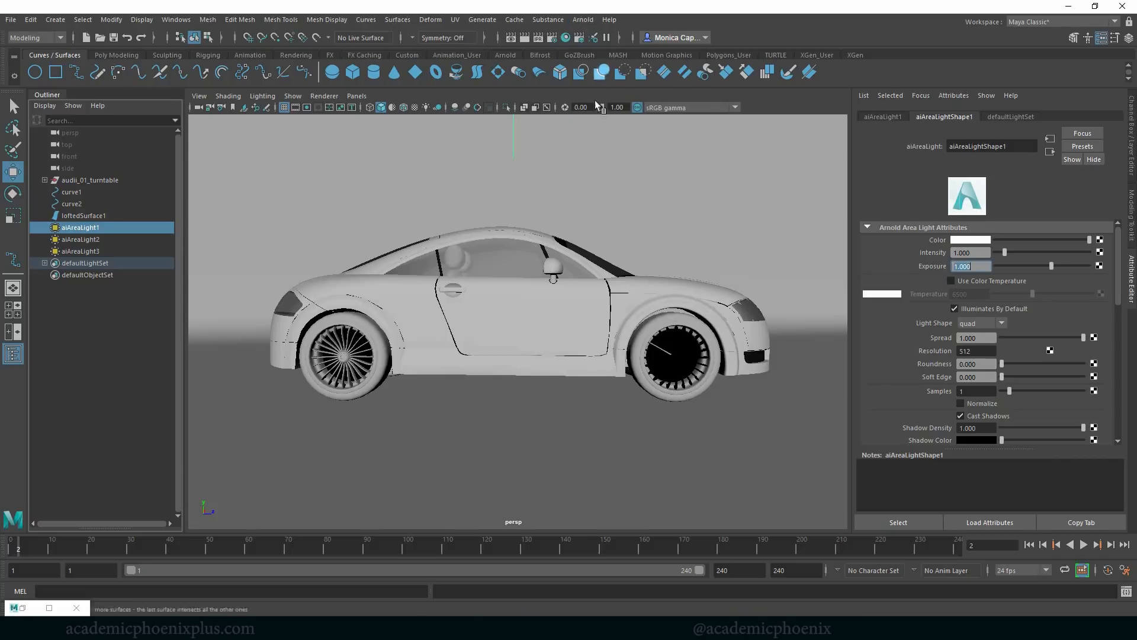
{"action": "left_click", "coordinate": [24, 608]}
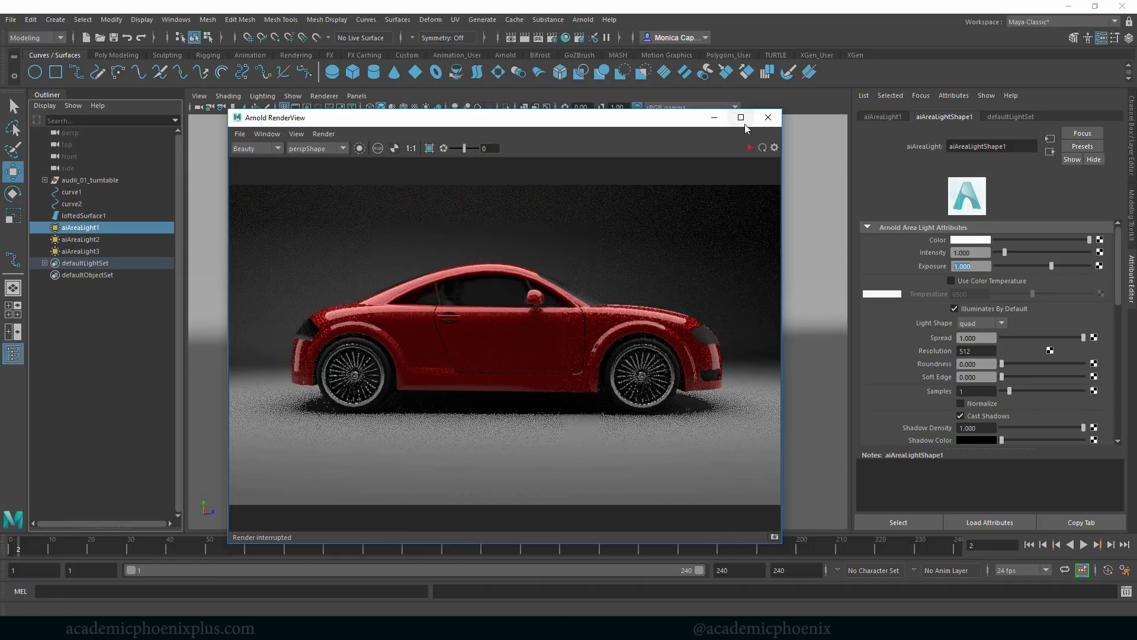
{"action": "left_click", "coordinate": [714, 118]}
Enable Use Color Temperature on aiAreaLight2 with a temperature of 5810 and render the view again in Arnold RenderView
{"action": "left_click", "coordinate": [88, 239]}
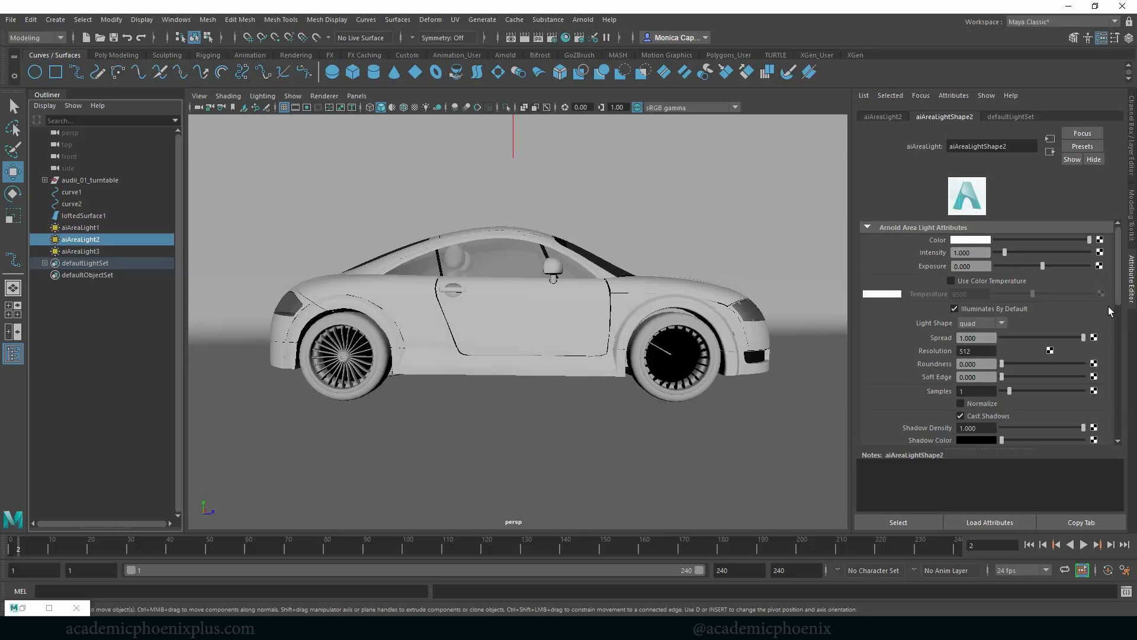
{"action": "scroll", "coordinate": [1117, 308], "scroll_direction": "down", "scroll_amount": 3}
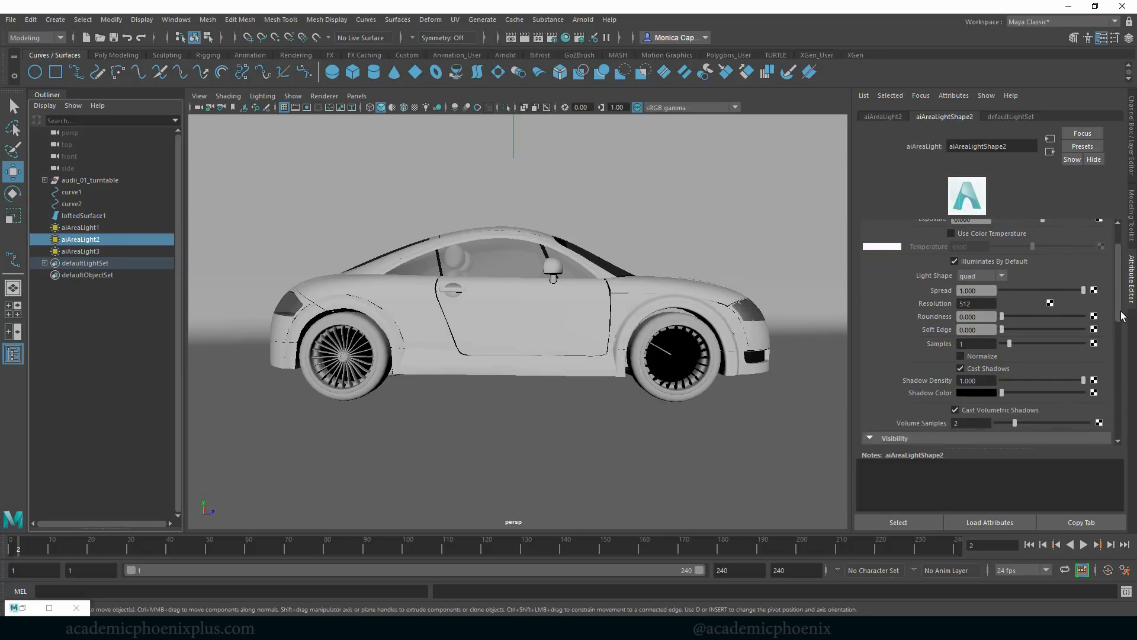
{"action": "scroll", "coordinate": [1117, 308], "scroll_direction": "up", "scroll_amount": 3}
{"action": "left_click", "coordinate": [951, 281]}
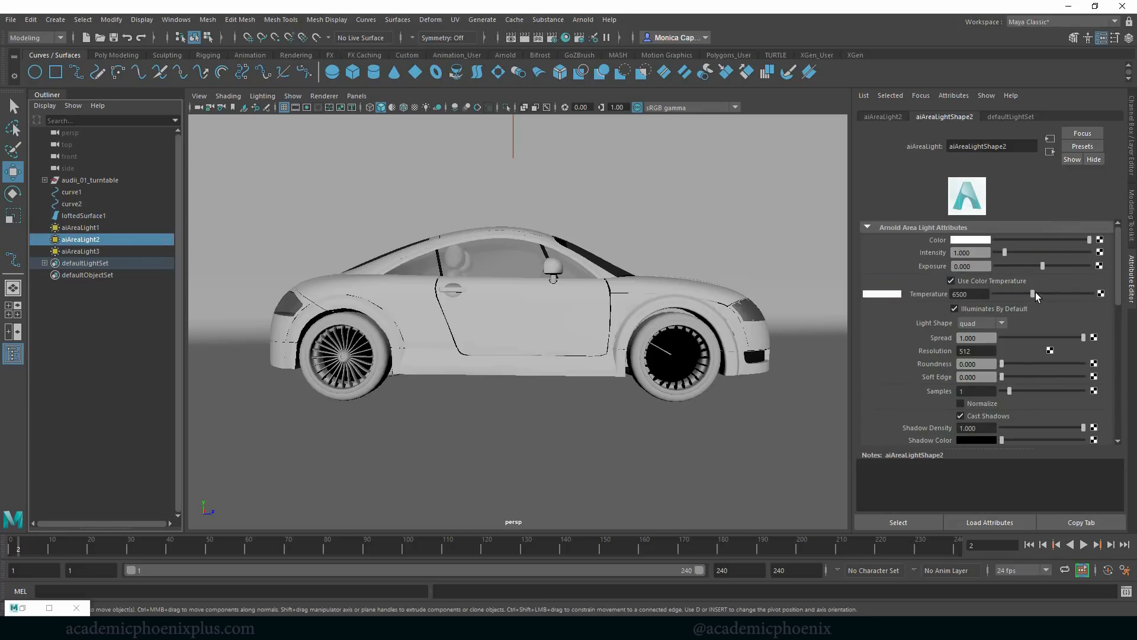
{"action": "left_click_drag", "start_coordinate": [1047, 296], "coordinate": [1057, 294]}
{"action": "left_click_drag", "start_coordinate": [1058, 296], "coordinate": [912, 295]}
{"action": "type", "text": "3920"}
{"action": "key", "text": "Return"}
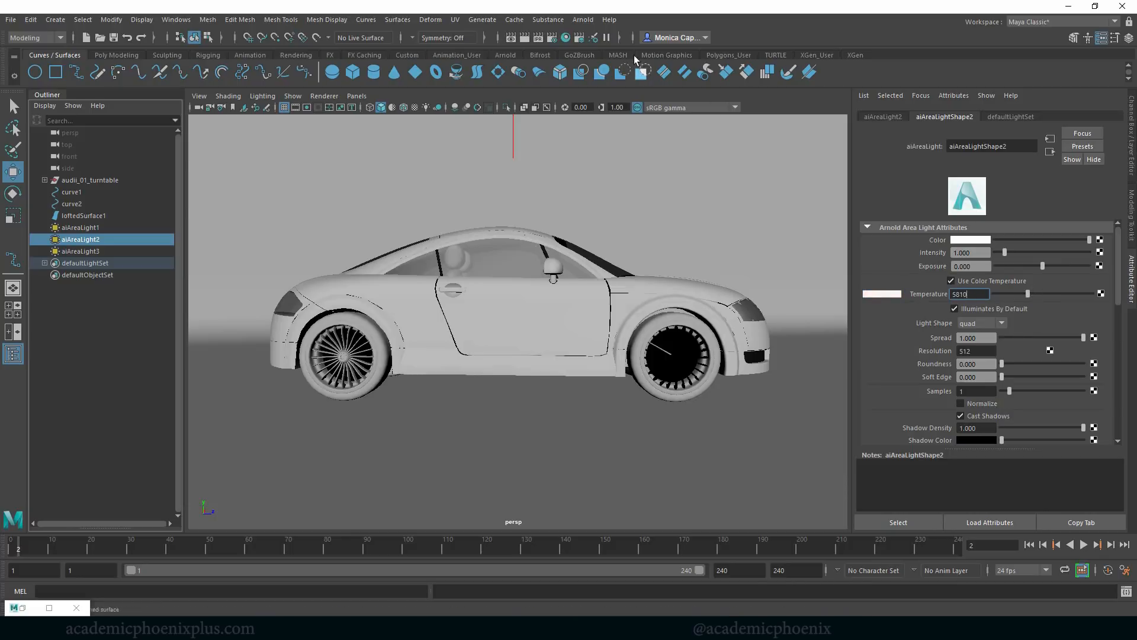
{"action": "left_click", "coordinate": [583, 20]}
{"action": "left_click", "coordinate": [589, 41]}
{"action": "left_click", "coordinate": [22, 608]}
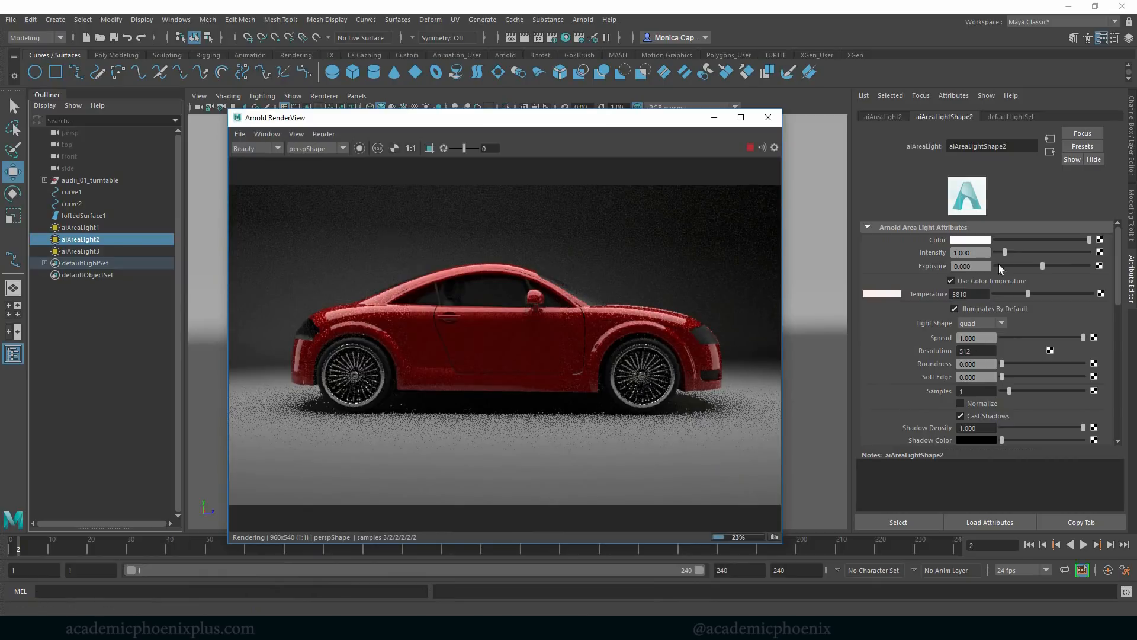
Compare warmer color temperatures of 4350 and 4865 on aiAreaLight2 in the live render and set it to 5724
{"action": "left_click_drag", "start_coordinate": [1022, 293], "coordinate": [1019, 294]}
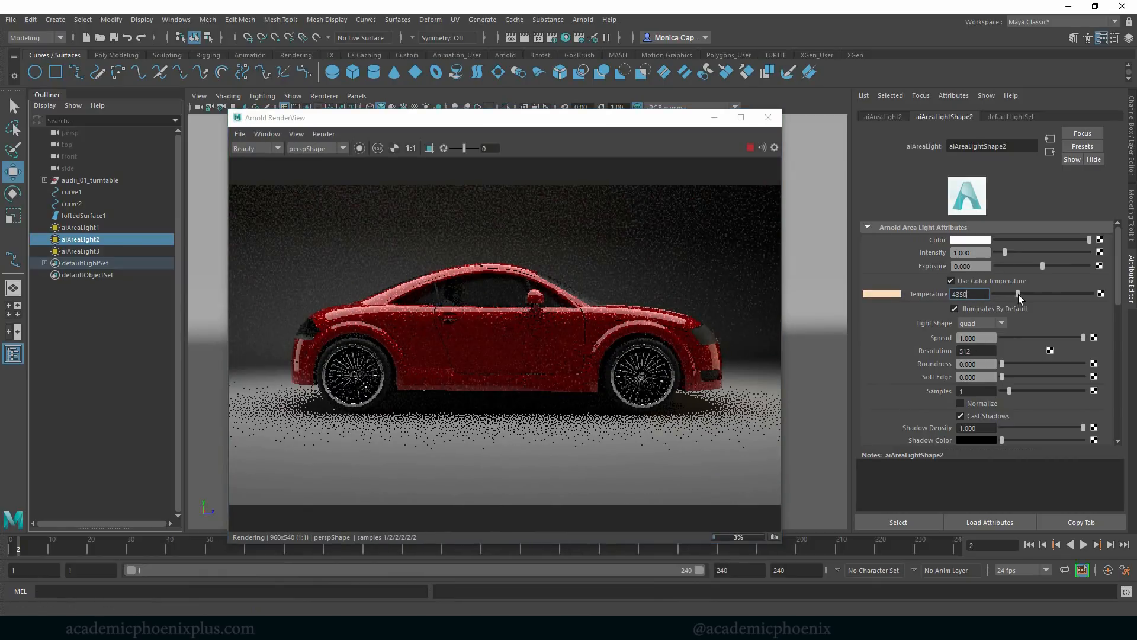
{"action": "left_click", "coordinate": [1021, 294]}
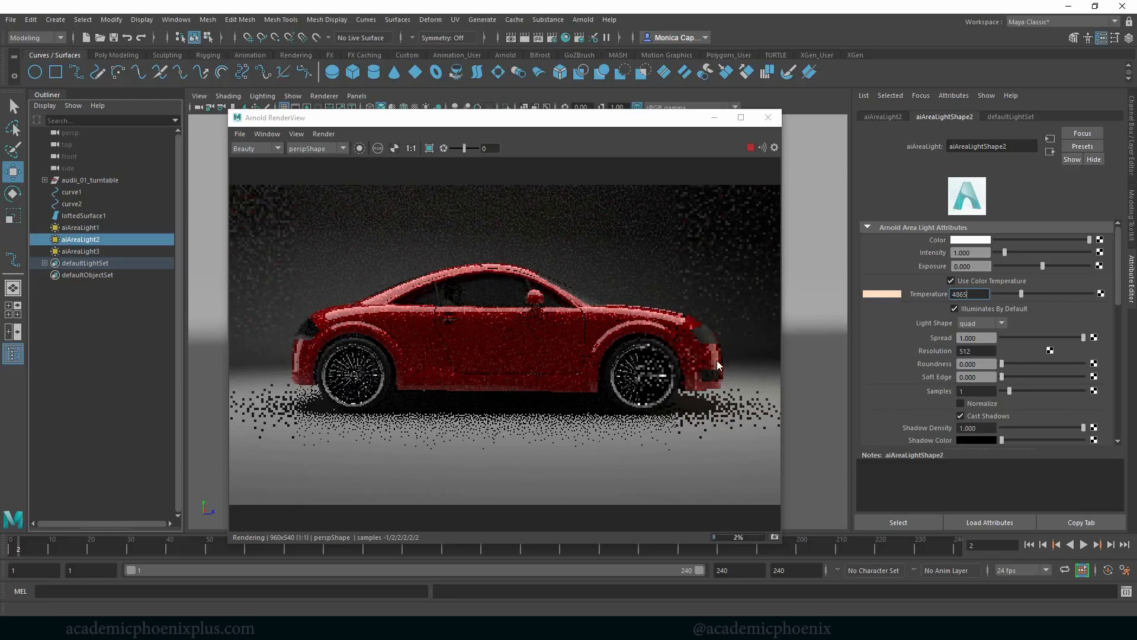
{"action": "left_click", "coordinate": [1026, 293]}
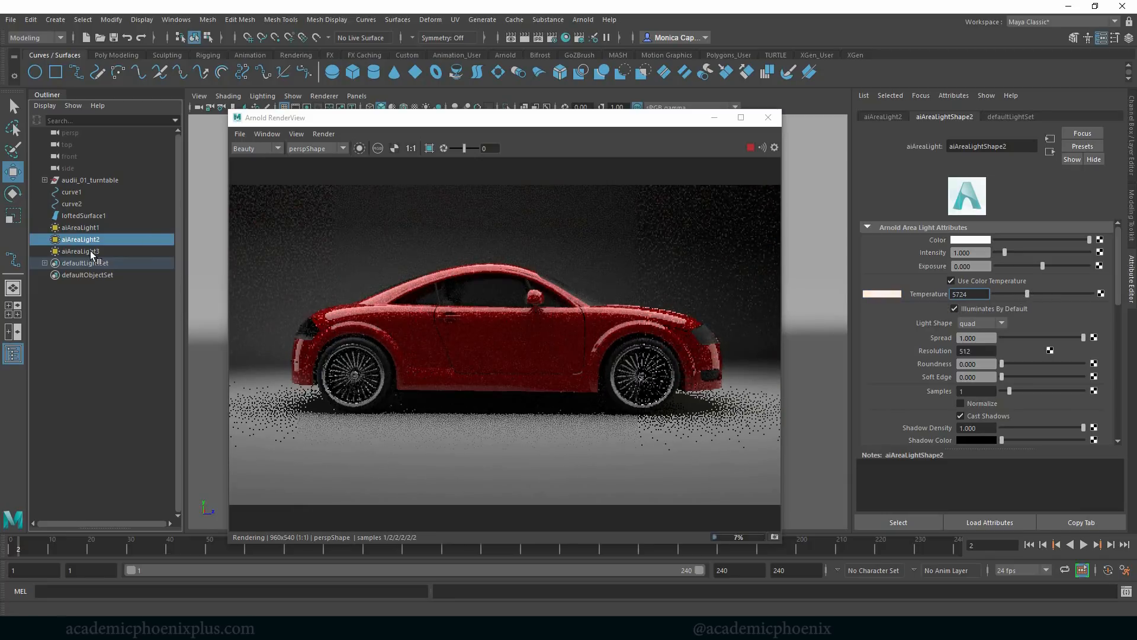
Give aiAreaLight3 a cooler color temperature of 7699 and set its exposure to 1
{"action": "left_click", "coordinate": [92, 251]}
{"action": "left_click", "coordinate": [1018, 280]}
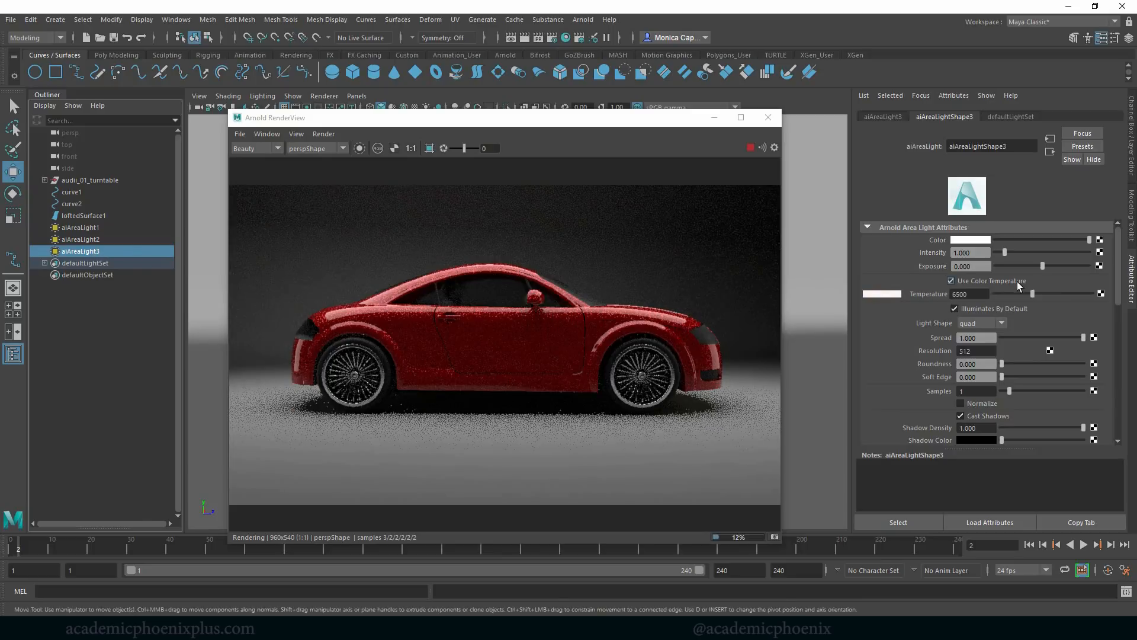
{"action": "left_click", "coordinate": [1040, 293]}
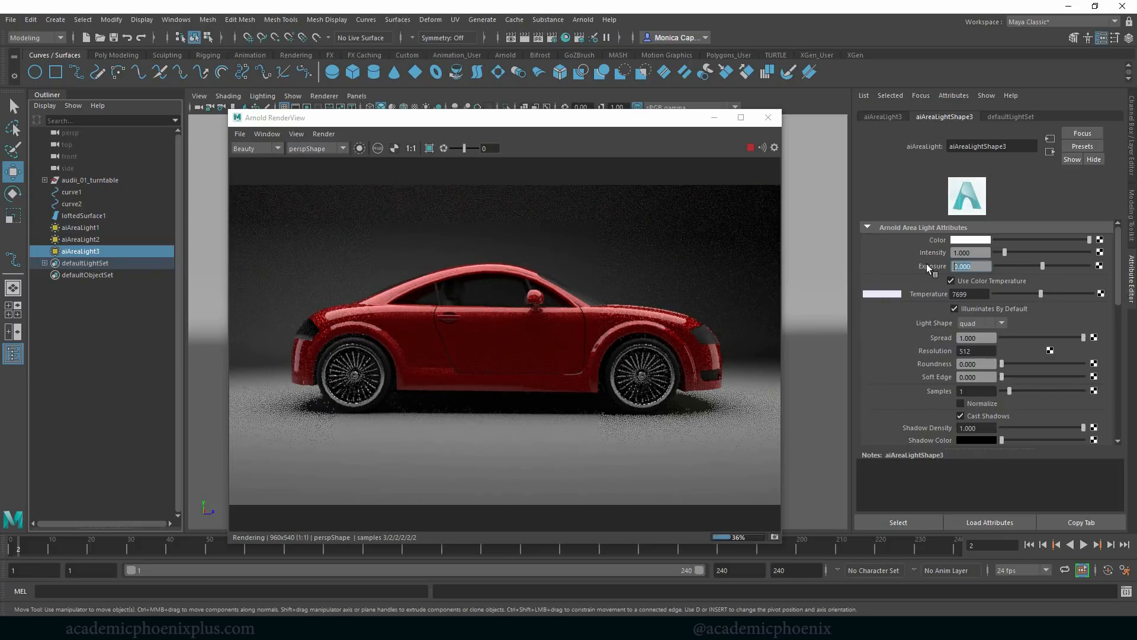
{"action": "type", "text": "1"}
{"action": "key", "text": "Return"}
Set the exposure of aiAreaLight2 to 1
{"action": "left_click", "coordinate": [83, 239]}
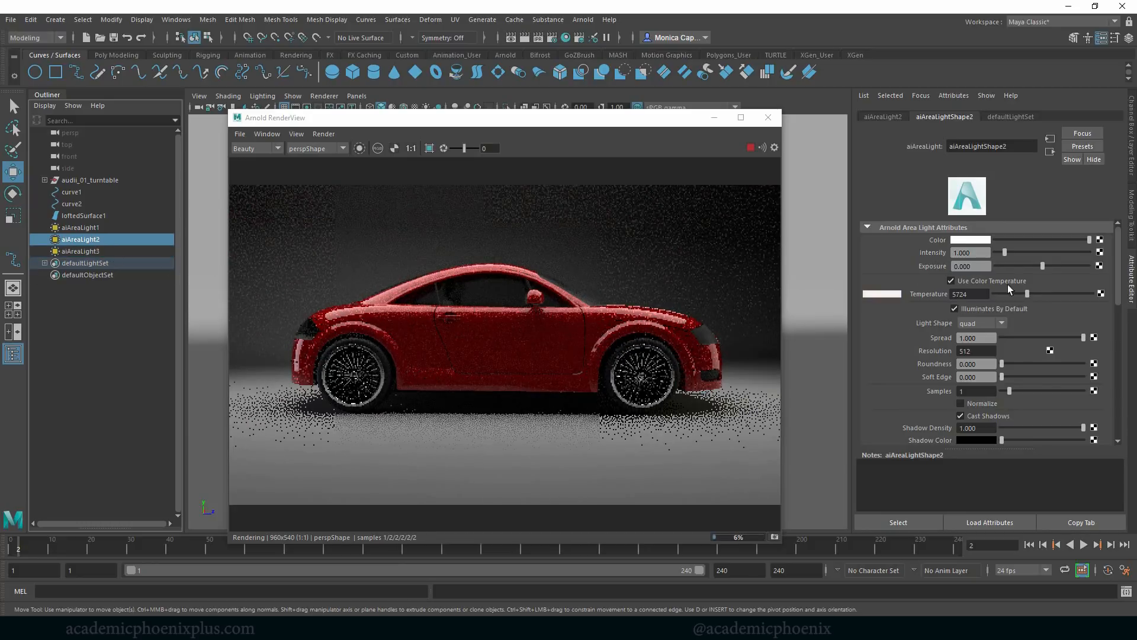
{"action": "type", "text": "1"}
{"action": "key", "text": "Return"}
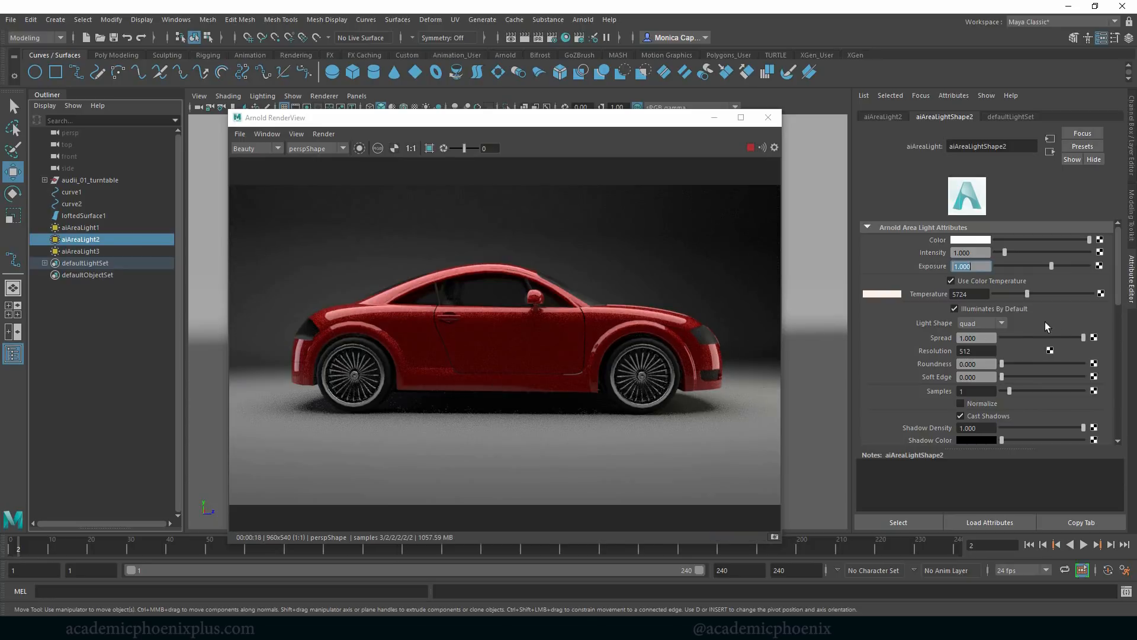
Raise Samples to 3 on aiAreaLight2, aiAreaLight1 and aiAreaLight3
{"action": "left_click", "coordinate": [960, 391]}
{"action": "type", "text": "3"}
{"action": "key", "text": "Return"}
{"action": "left_click", "coordinate": [80, 228]}
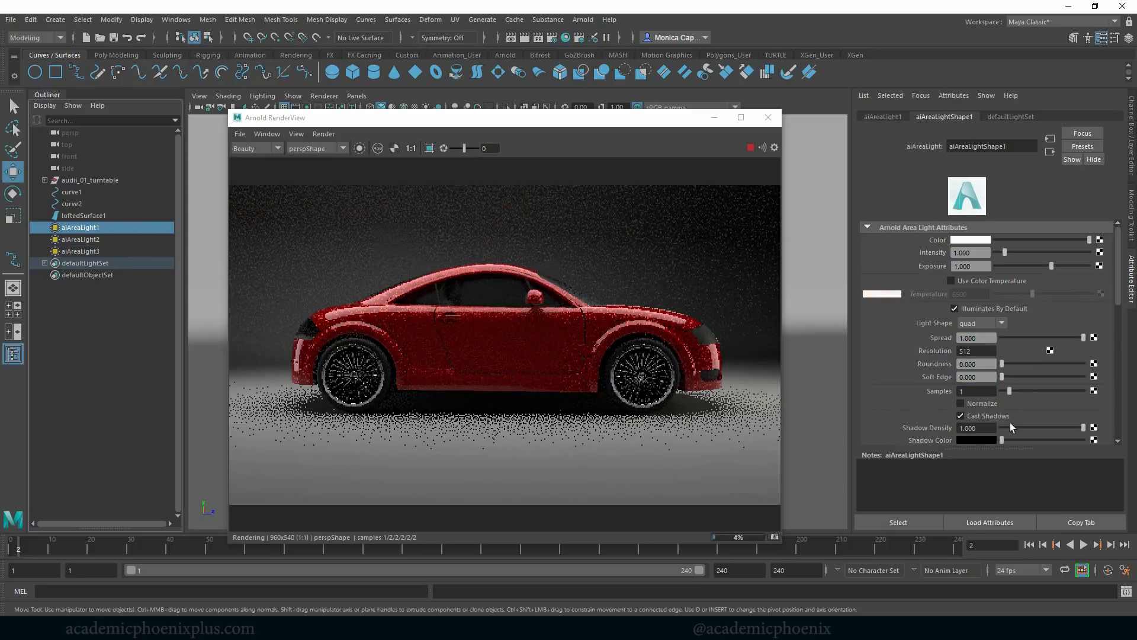
{"action": "left_click", "coordinate": [111, 250]}
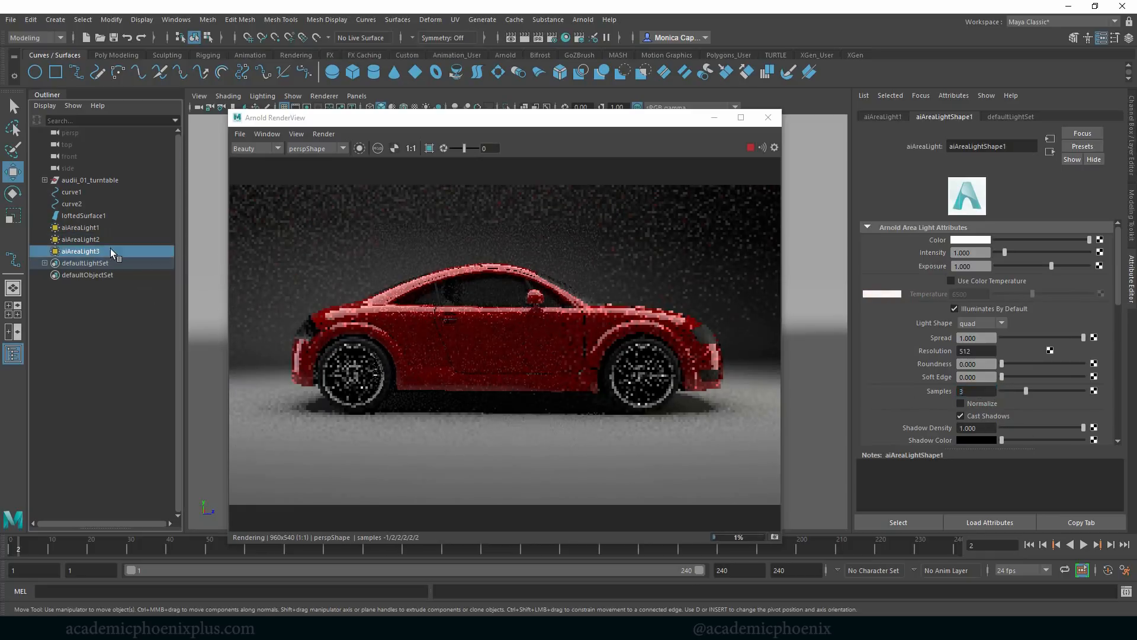
{"action": "double_click", "coordinate": [987, 391]}
{"action": "type", "text": "3"}
{"action": "key", "text": "Return"}
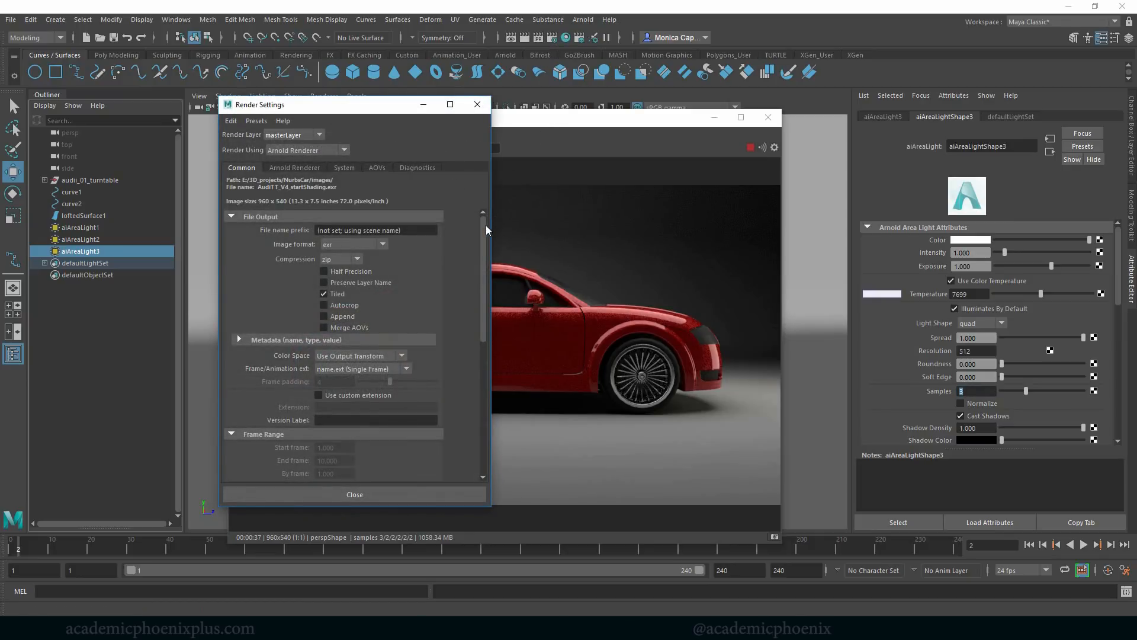
Look through the common render settings and set Arnold's Camera (AA) samples to 5
{"action": "left_click_drag", "start_coordinate": [486, 225], "coordinate": [436, 350]}
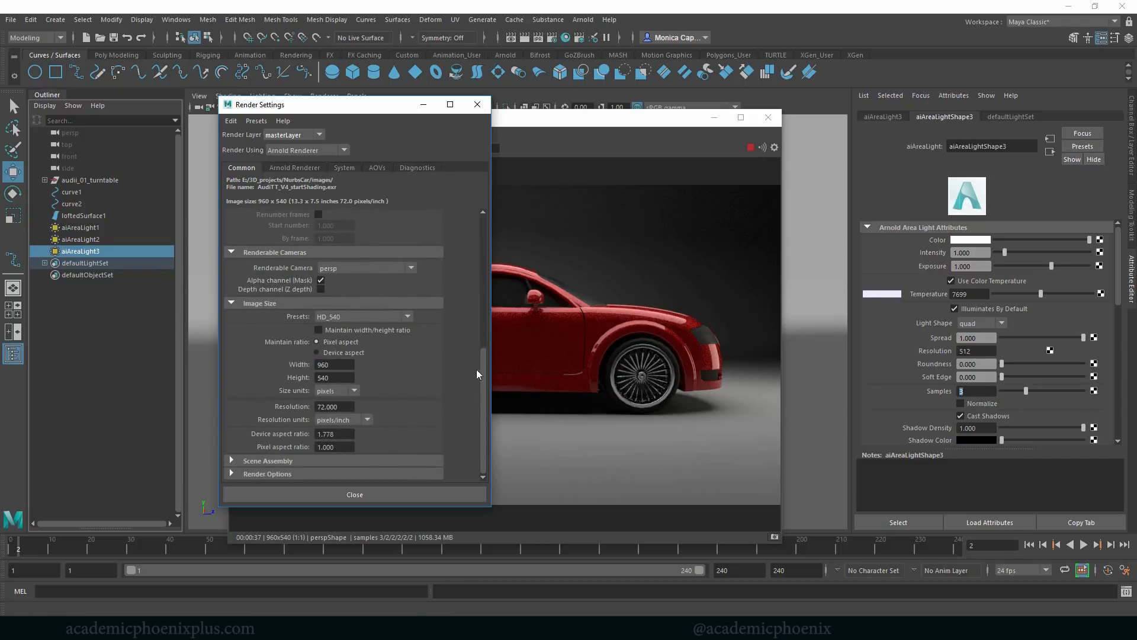
{"action": "left_click_drag", "start_coordinate": [486, 362], "coordinate": [503, 202]}
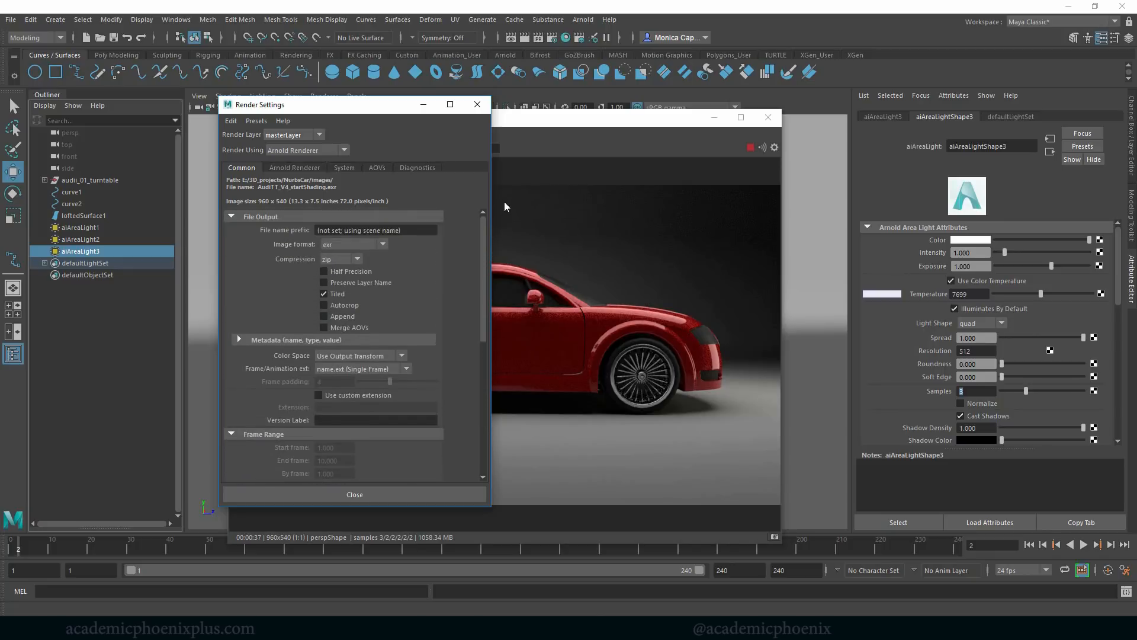
{"action": "left_click", "coordinate": [286, 167]}
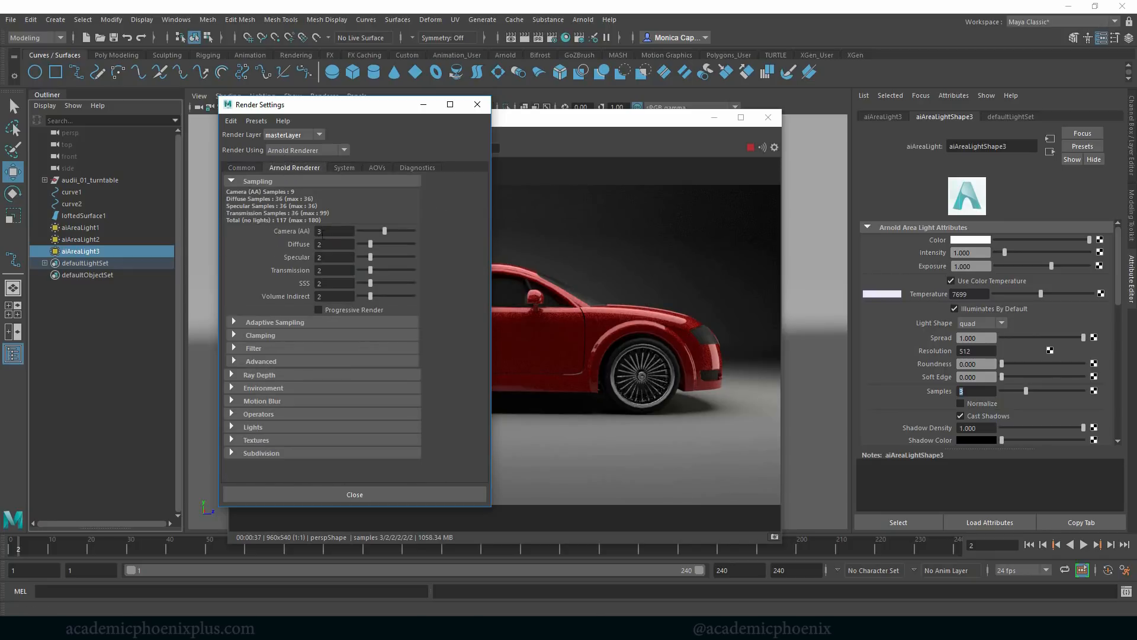
{"action": "left_click", "coordinate": [384, 231]}
{"action": "left_click_drag", "start_coordinate": [389, 230], "coordinate": [392, 230]}
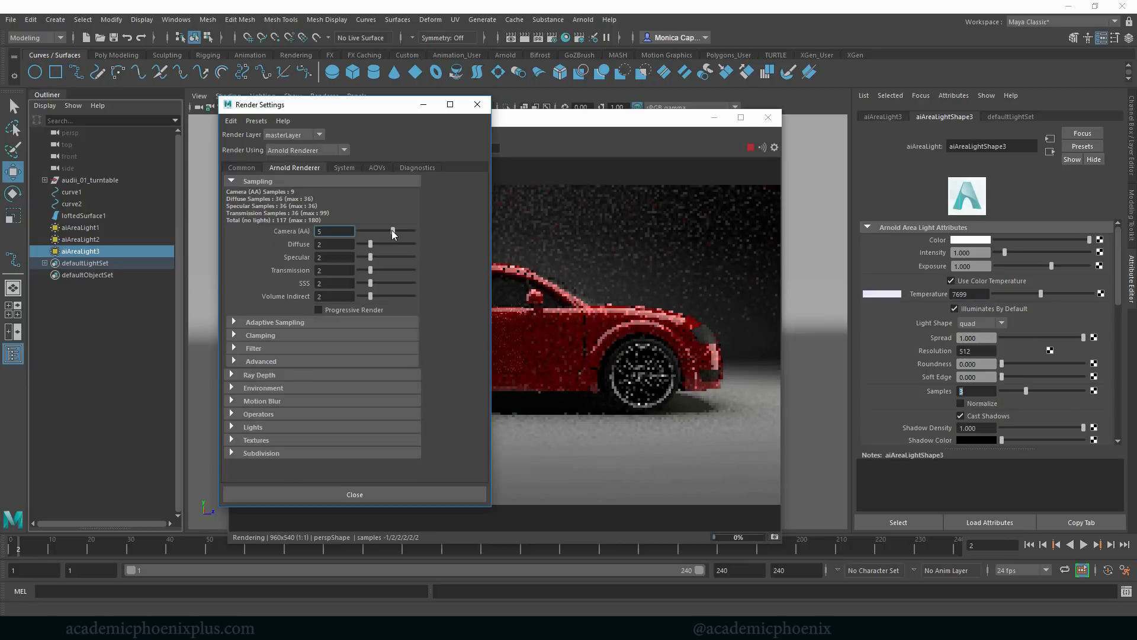
Set the Diffuse, Specular and Transmission samples to 3 in the Arnold sampling settings
{"action": "key", "text": "Tab"}
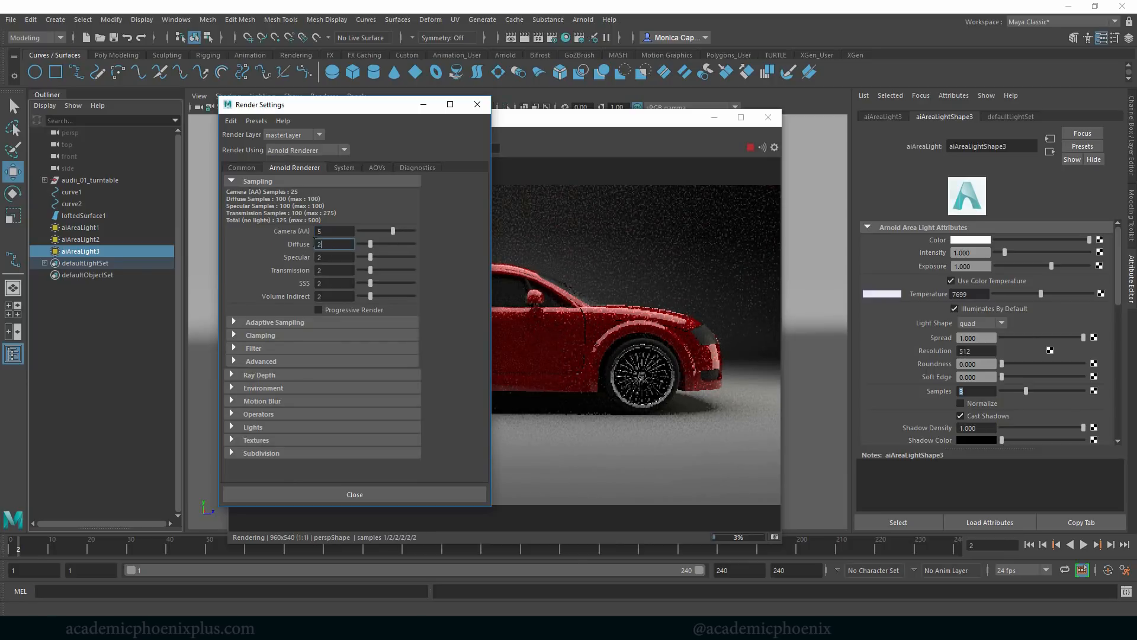
{"action": "type", "text": "3"}
{"action": "key", "text": "Tab"}
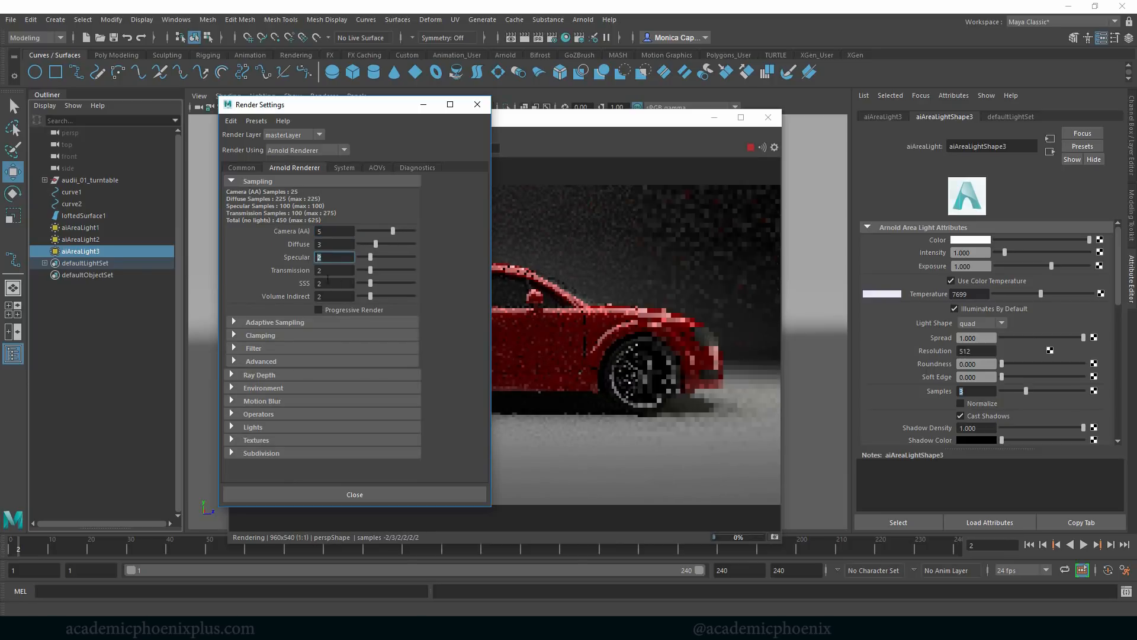
{"action": "type", "text": "3"}
{"action": "key", "text": "Tab"}
{"action": "type", "text": "3"}
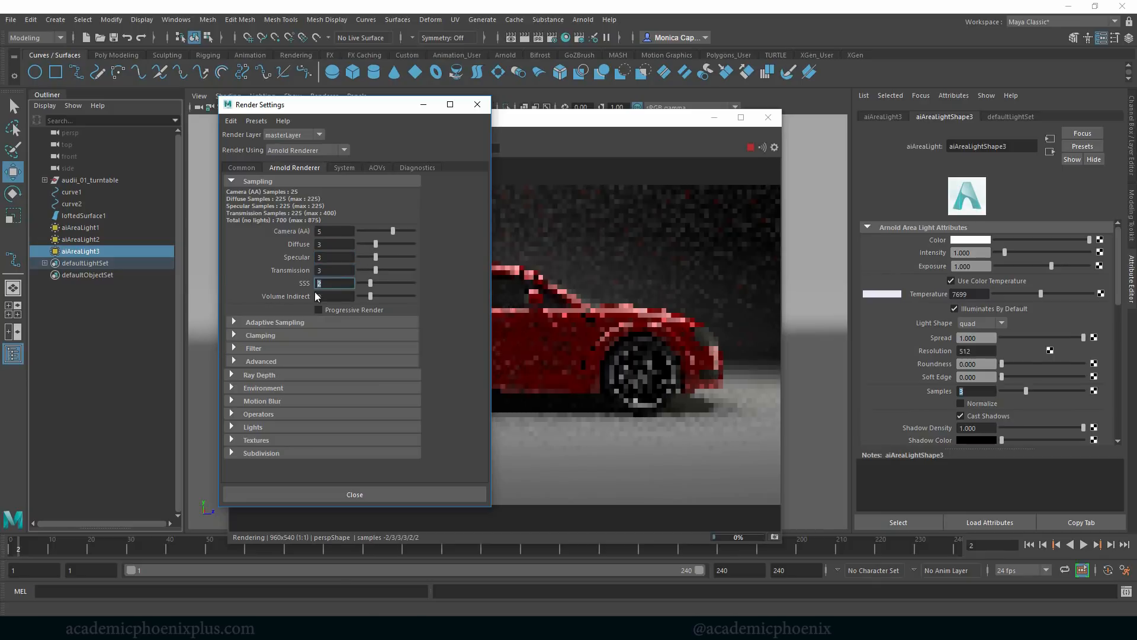
{"action": "key", "text": "Tab"}
{"action": "key", "text": "Tab"}
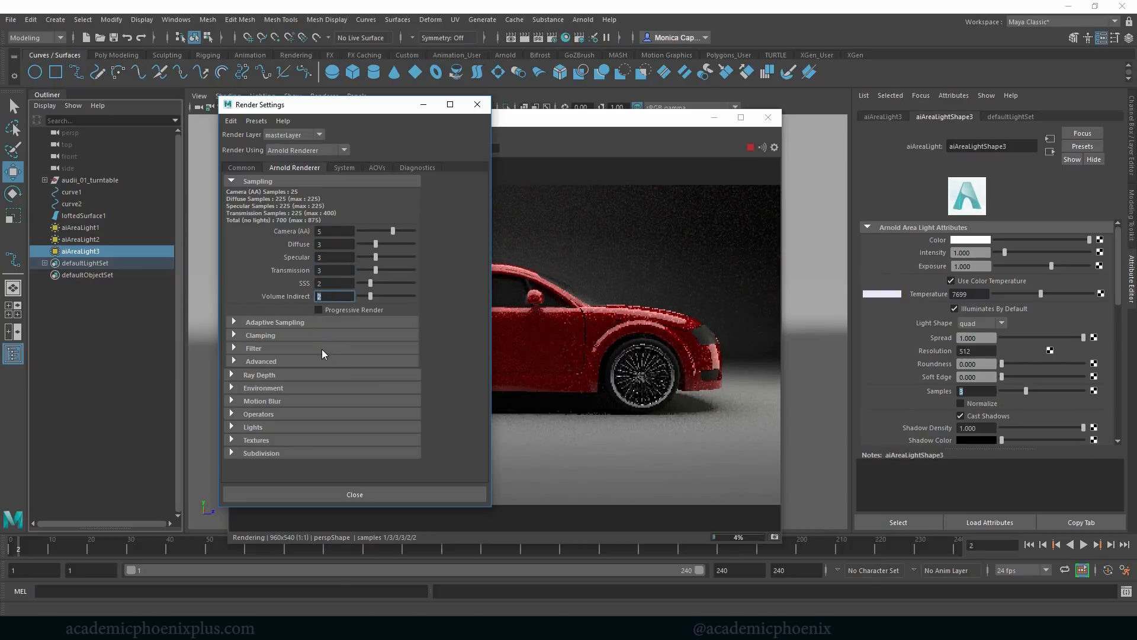
Enable Adaptive Sampling in the Arnold render settings and set Max. Camera (AA) to 10
{"action": "left_click", "coordinate": [307, 322]}
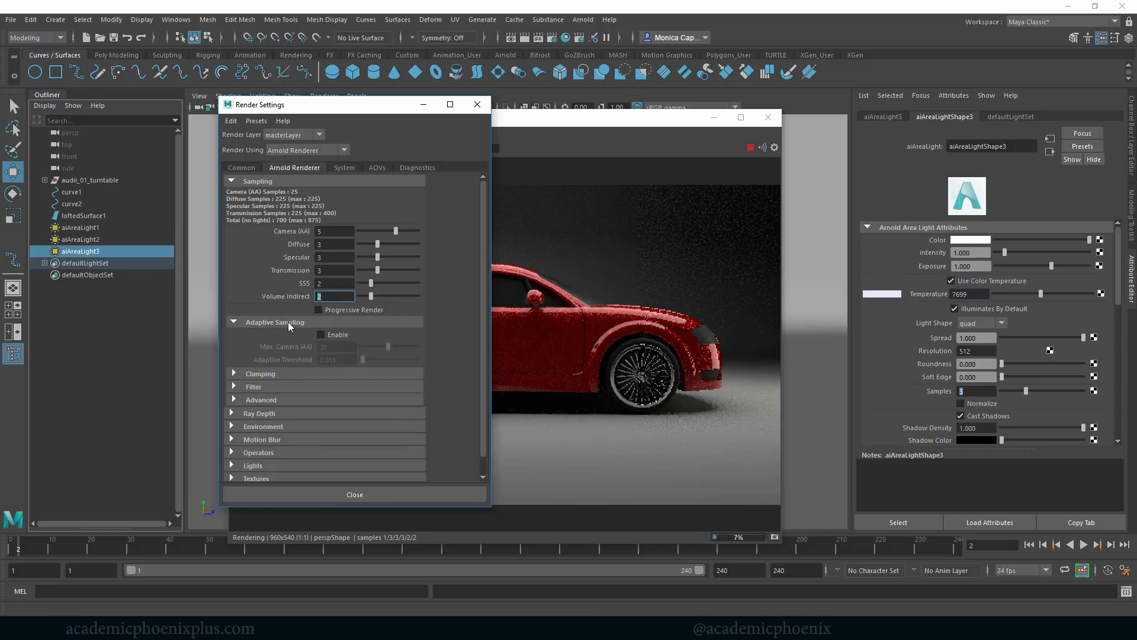
{"action": "left_click", "coordinate": [332, 335]}
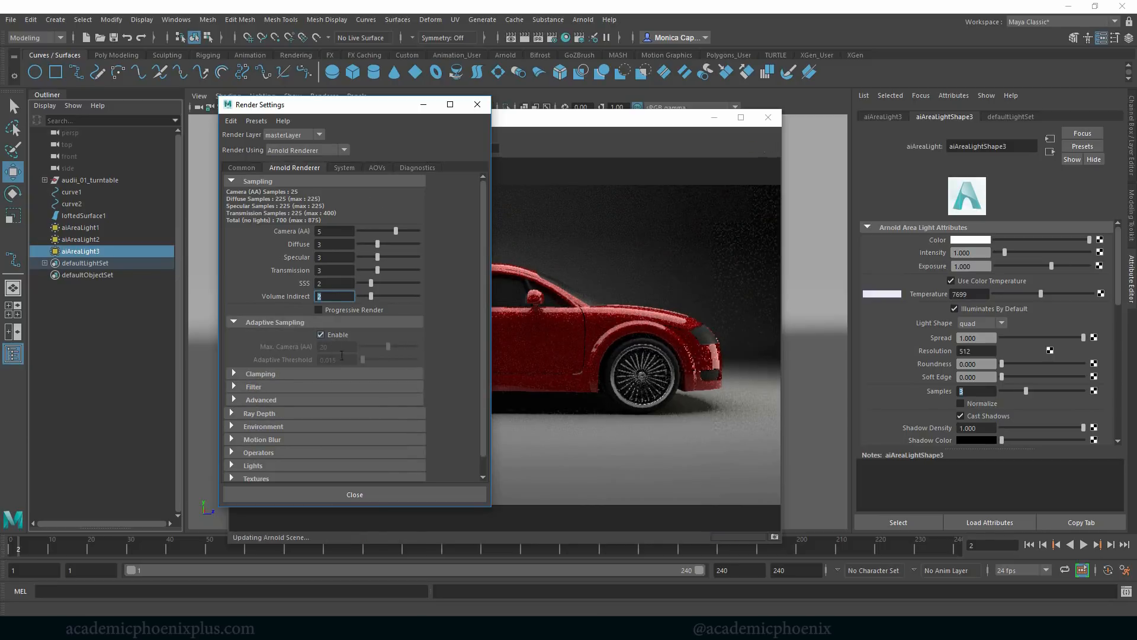
{"action": "double_click", "coordinate": [337, 347]}
{"action": "type", "text": "10"}
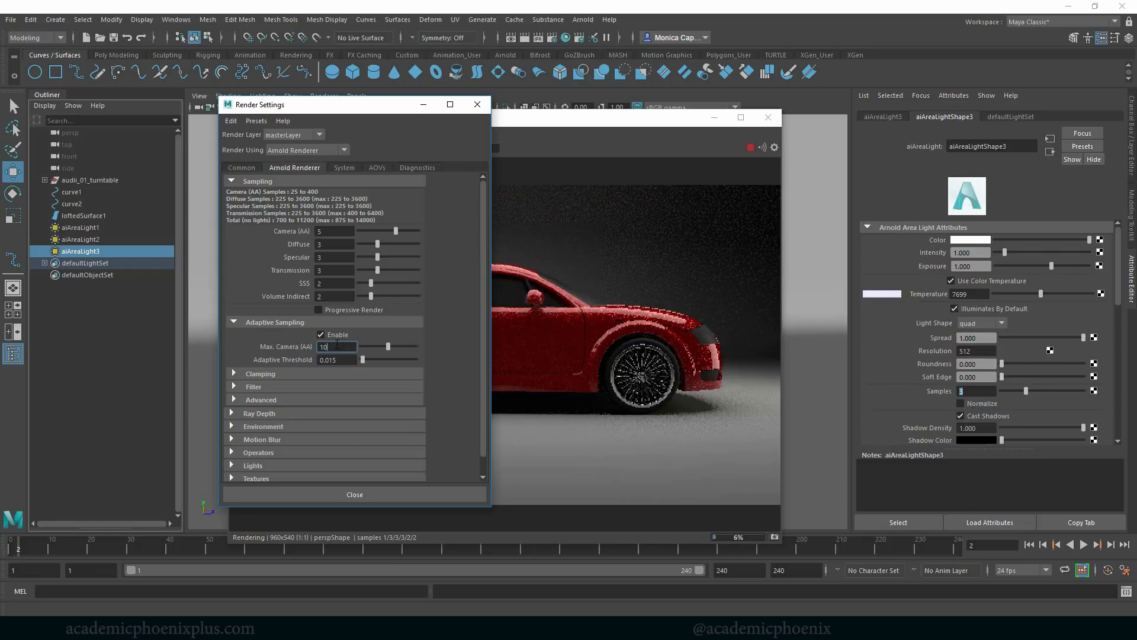
{"action": "key", "text": "Return"}
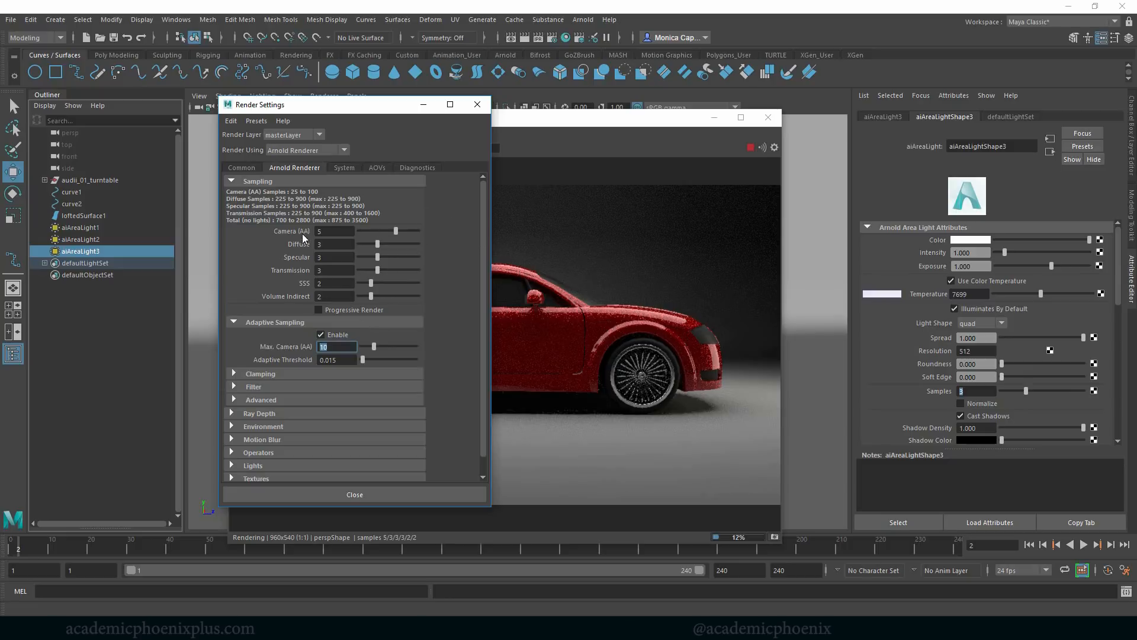
{"action": "left_click", "coordinate": [326, 231]}
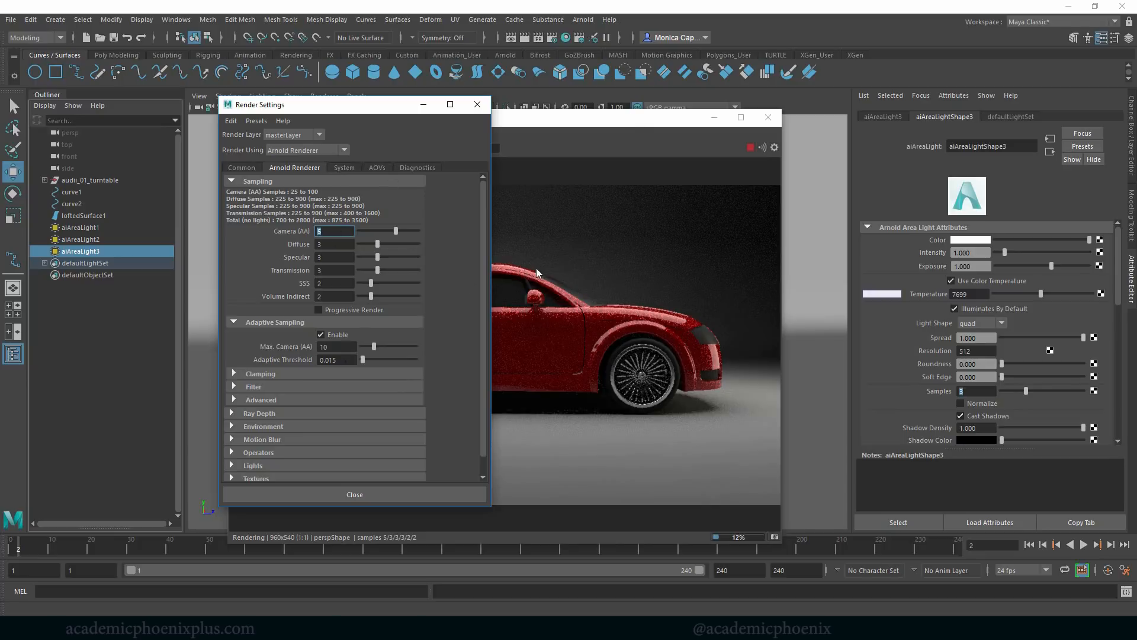
Inspect the finished car render up close in the Arnold RenderView, and return it to 1:1 size
{"action": "left_click", "coordinate": [575, 125]}
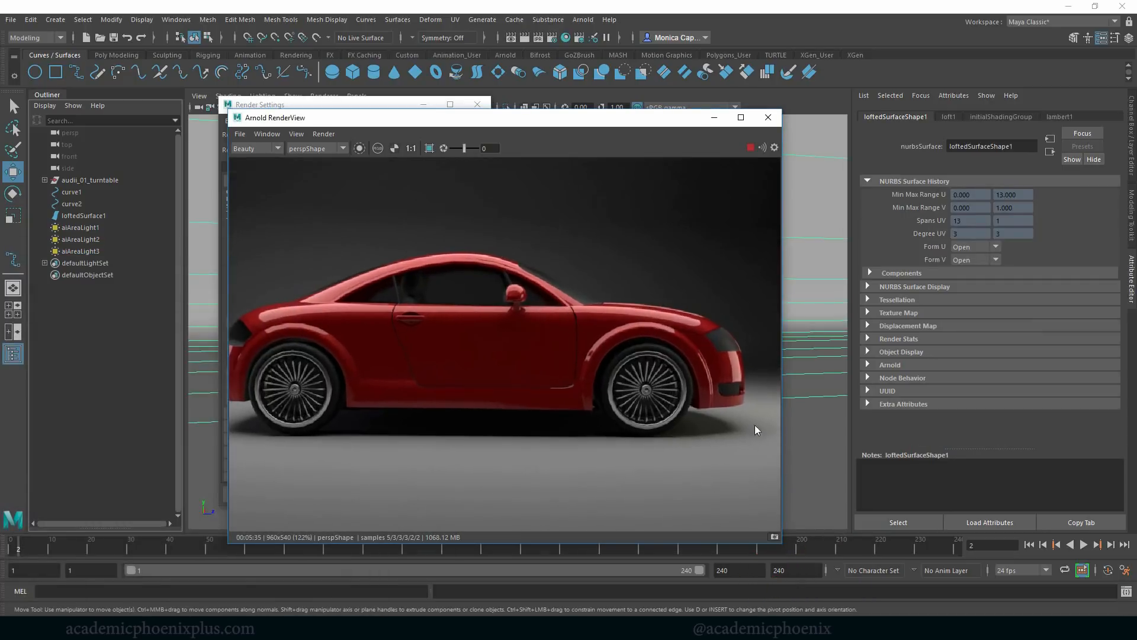
{"action": "scroll", "coordinate": [678, 365], "scroll_direction": "up", "scroll_amount": 5}
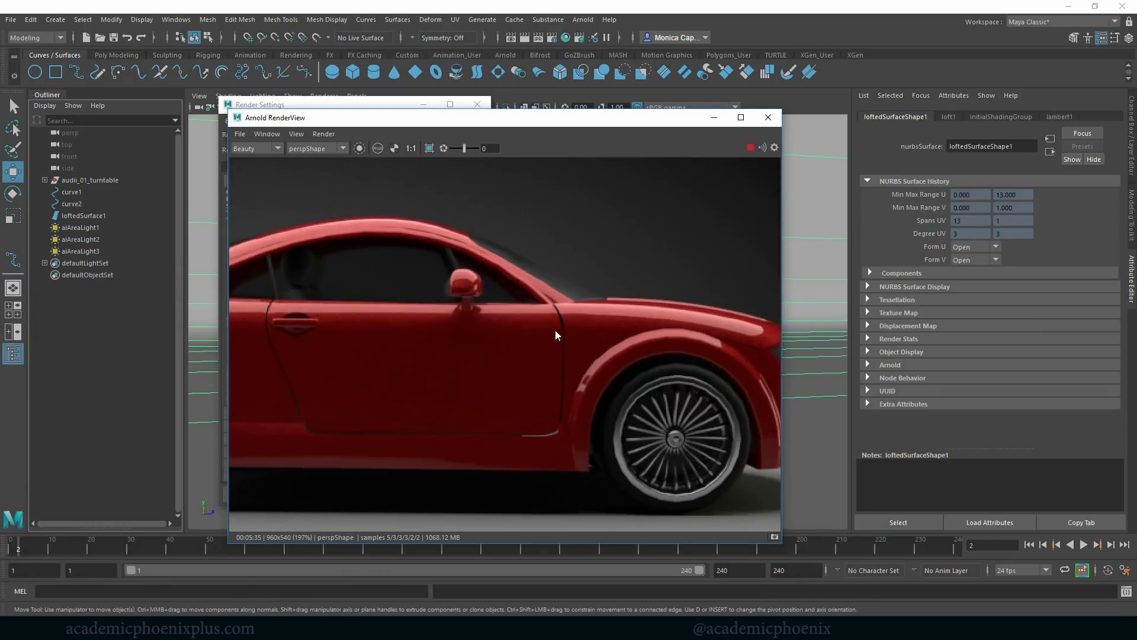
{"action": "scroll", "coordinate": [586, 347], "scroll_direction": "up", "scroll_amount": 1}
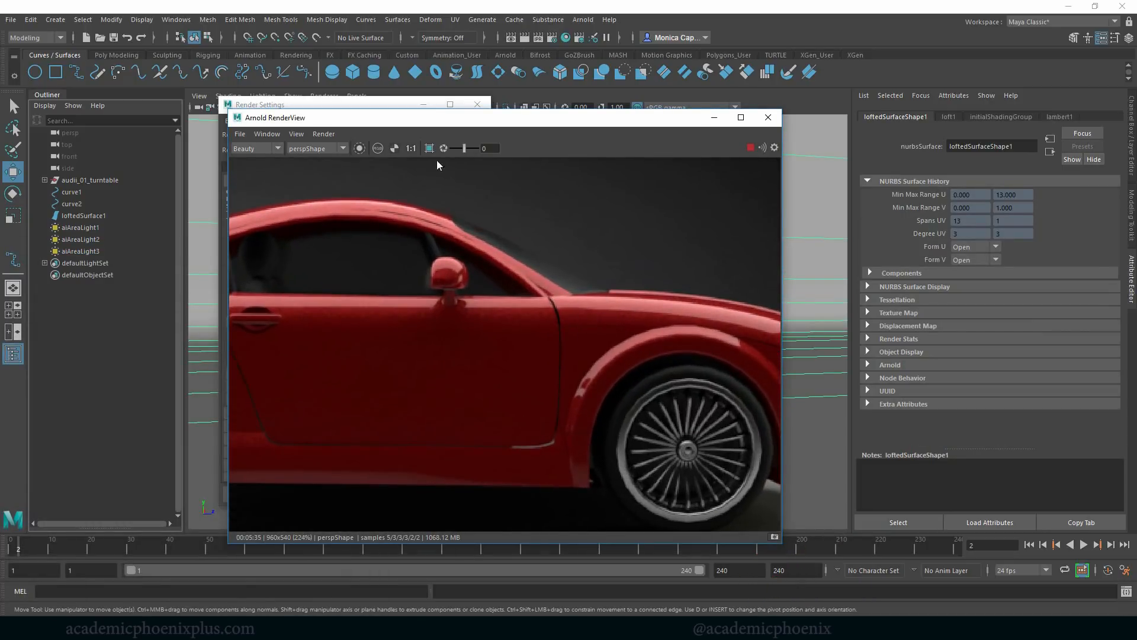
{"action": "left_click", "coordinate": [411, 148]}
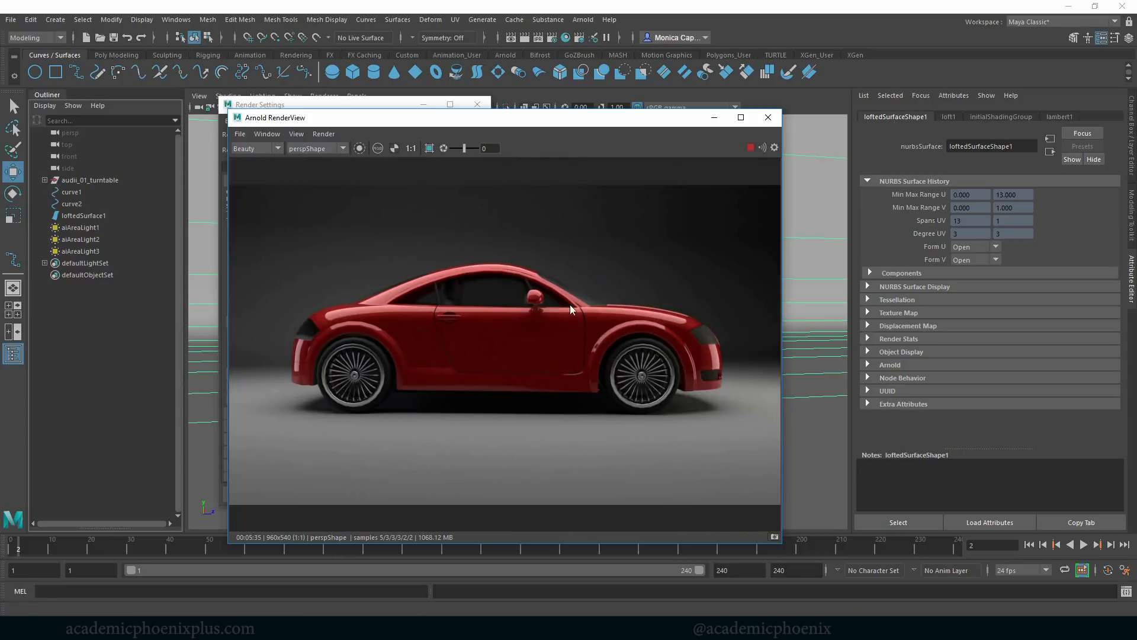